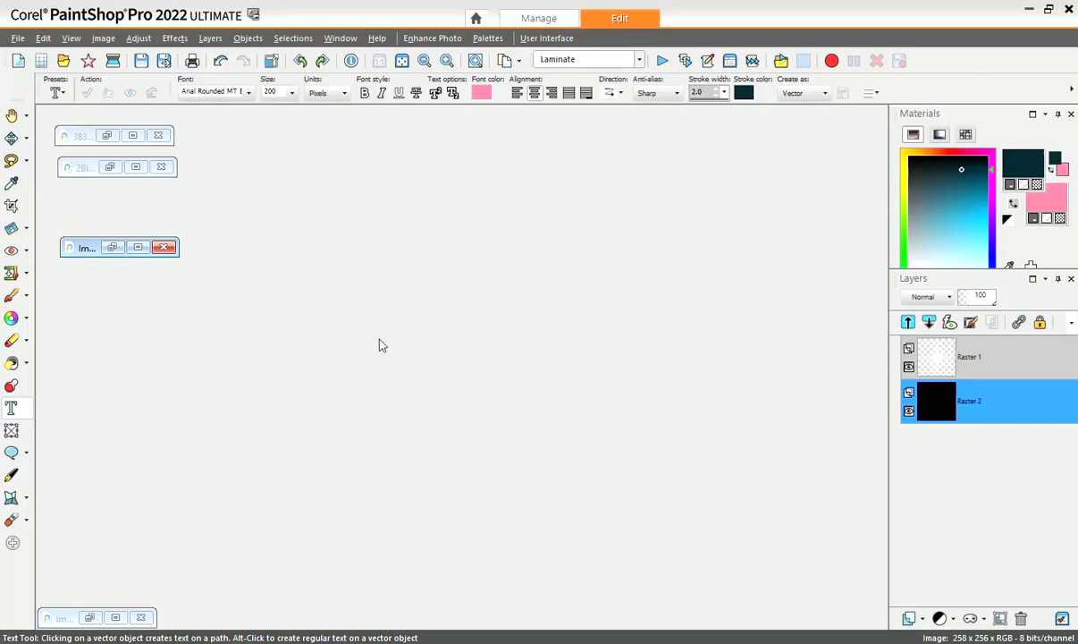
- Browse the photo effects menu and close it without applying any effect
{"action": "left_click", "coordinate": [177, 38]}
{"action": "mouse_move", "coordinate": [189, 85]}
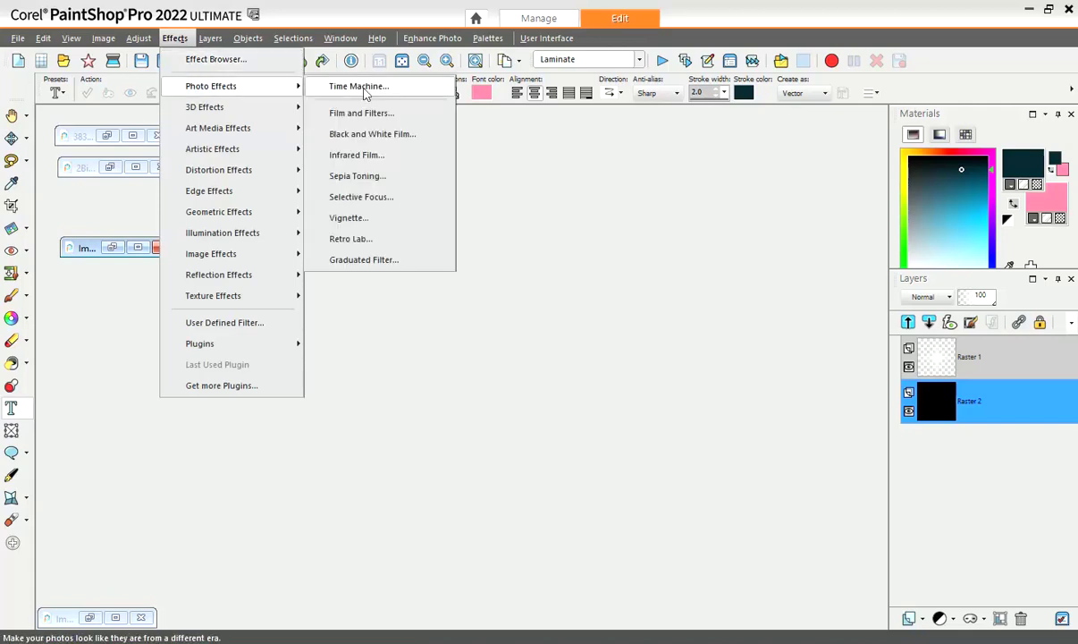
{"action": "left_click", "coordinate": [390, 361]}
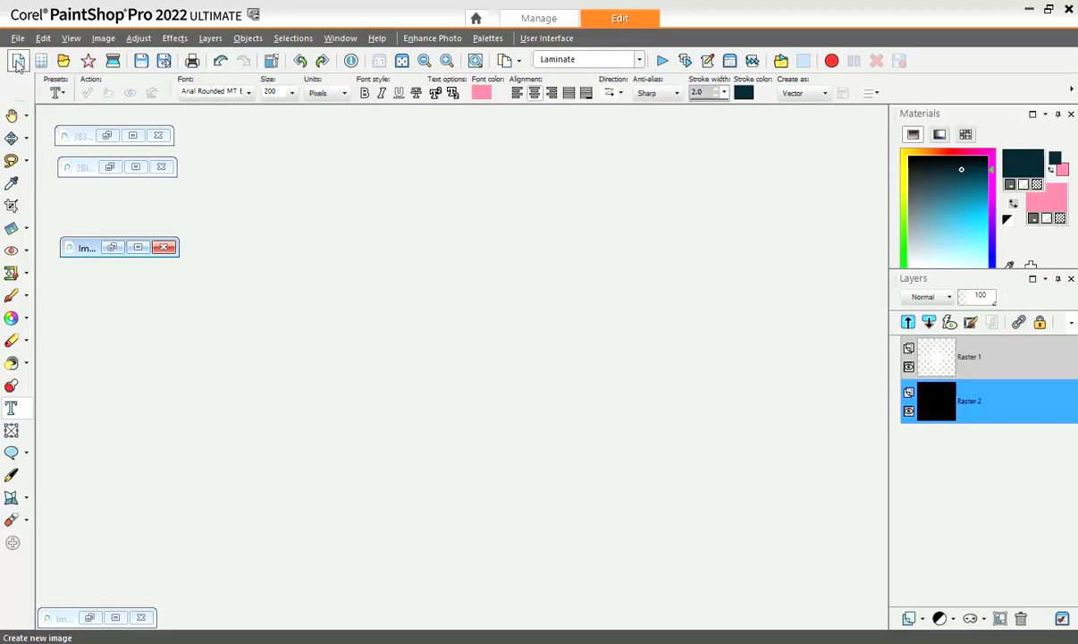
- Create a new 3600 × 3600 pixel blank image
{"action": "key", "text": "ctrl+n"}
{"action": "type", "text": "36003600"}
{"action": "left_click", "coordinate": [765, 551]}
{"action": "left_click_drag", "start_coordinate": [530, 139], "coordinate": [569, 136]}
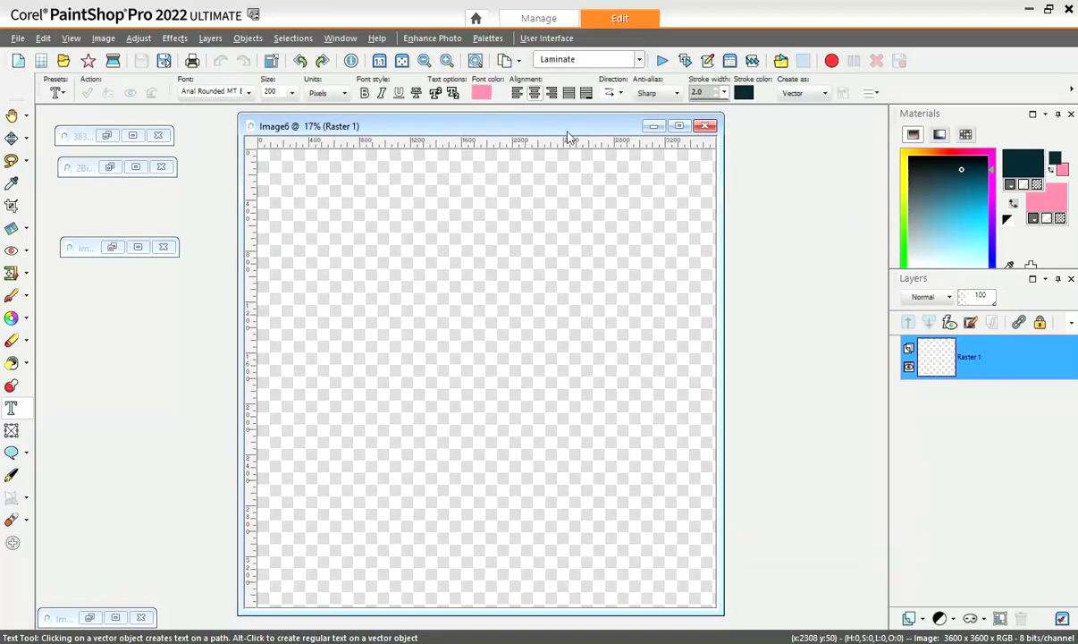
- Flood-fill the whole canvas with a light blue foreground colour
{"action": "left_click", "coordinate": [12, 362]}
{"action": "mouse_move", "coordinate": [938, 267]}
{"action": "left_mouse_down"}
{"action": "mouse_move", "coordinate": [876, 241]}
{"action": "mouse_move", "coordinate": [904, 267]}
{"action": "left_mouse_up"}
{"action": "left_click", "coordinate": [946, 242]}
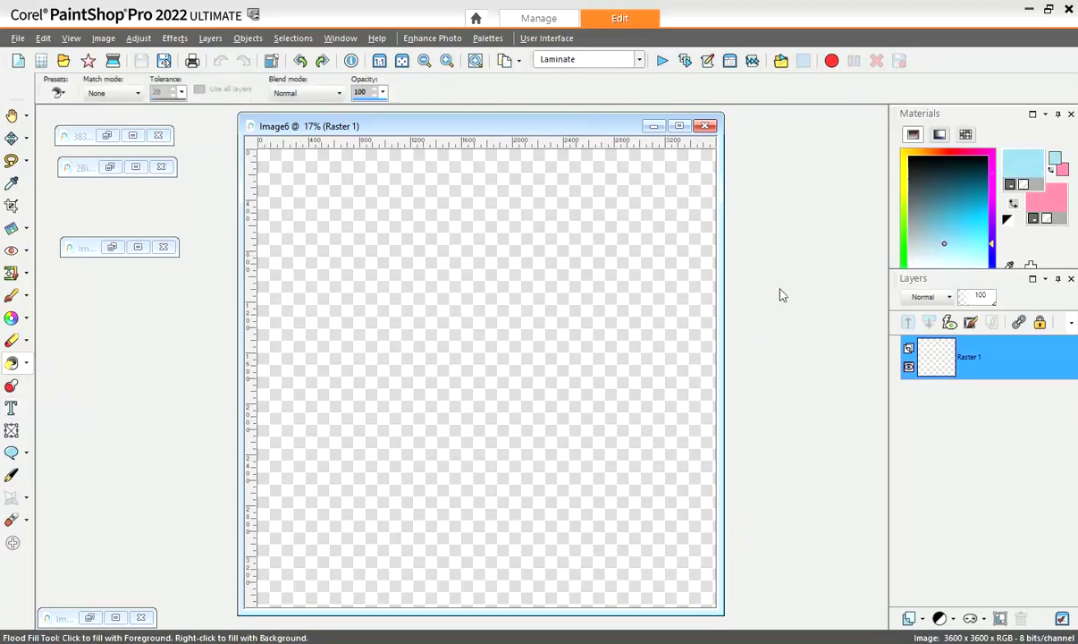
{"action": "left_click", "coordinate": [491, 416]}
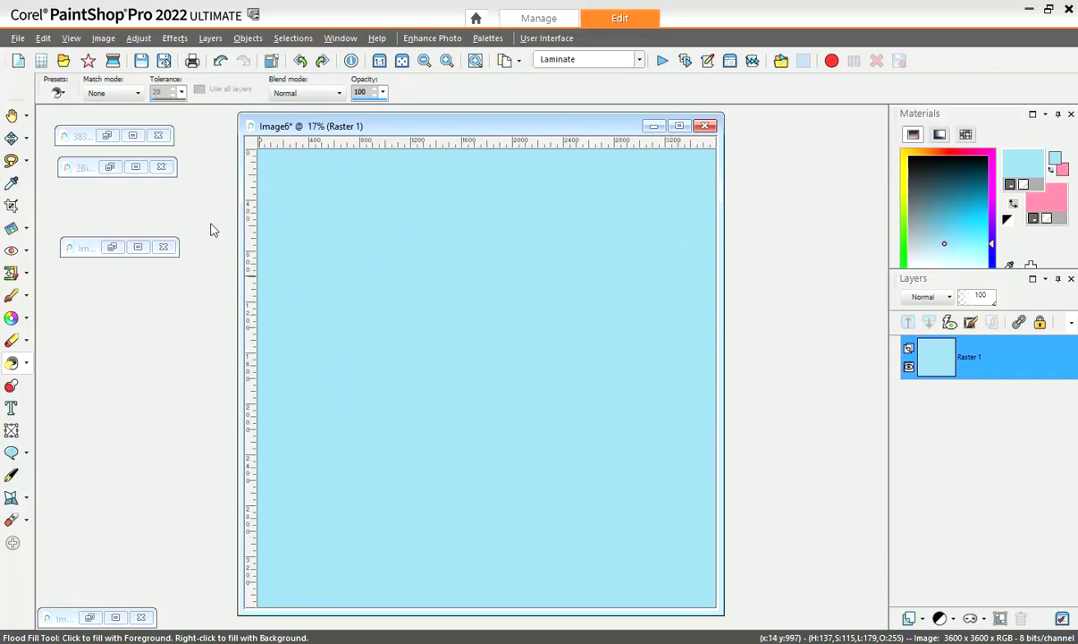
- Turn on the grid and set its spacing to 900 pixels for a 4×4 layout
{"action": "left_click", "coordinate": [71, 38]}
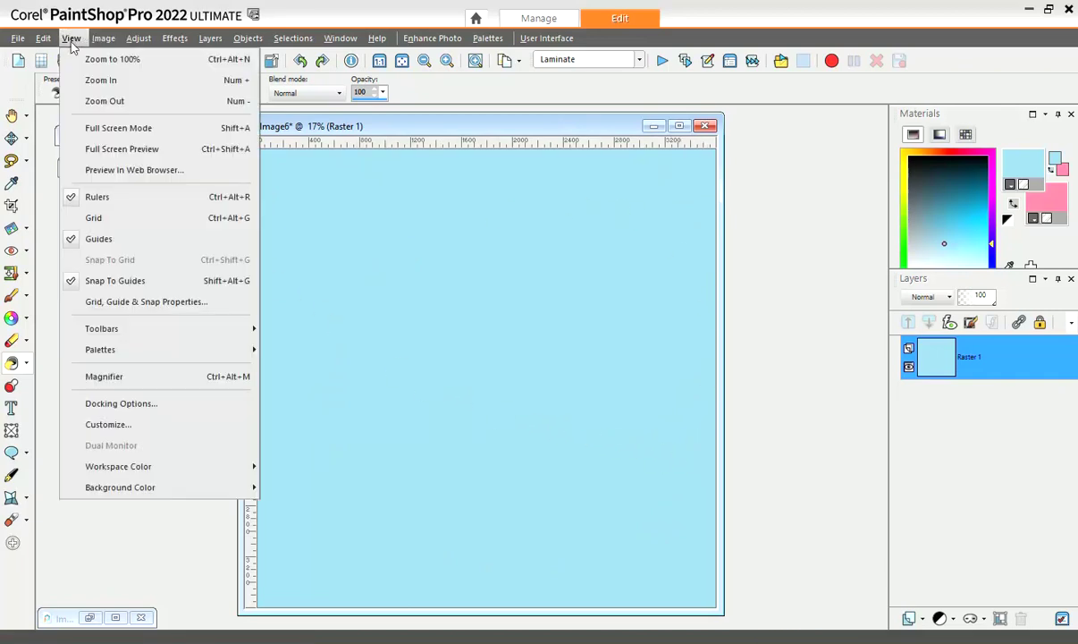
{"action": "left_click", "coordinate": [93, 219]}
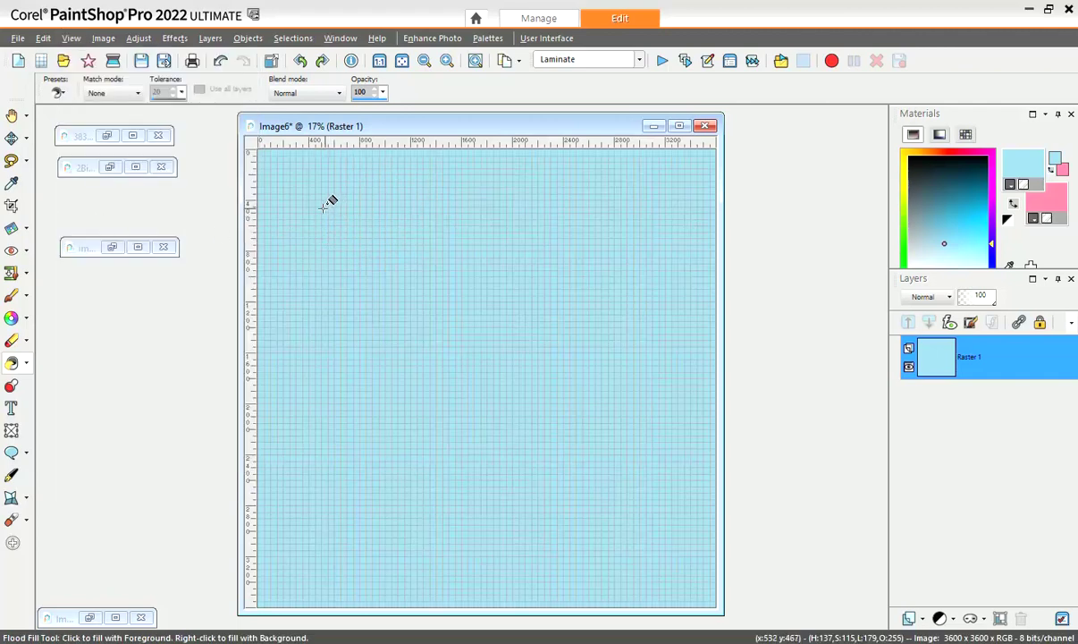
{"action": "double_click", "coordinate": [337, 146]}
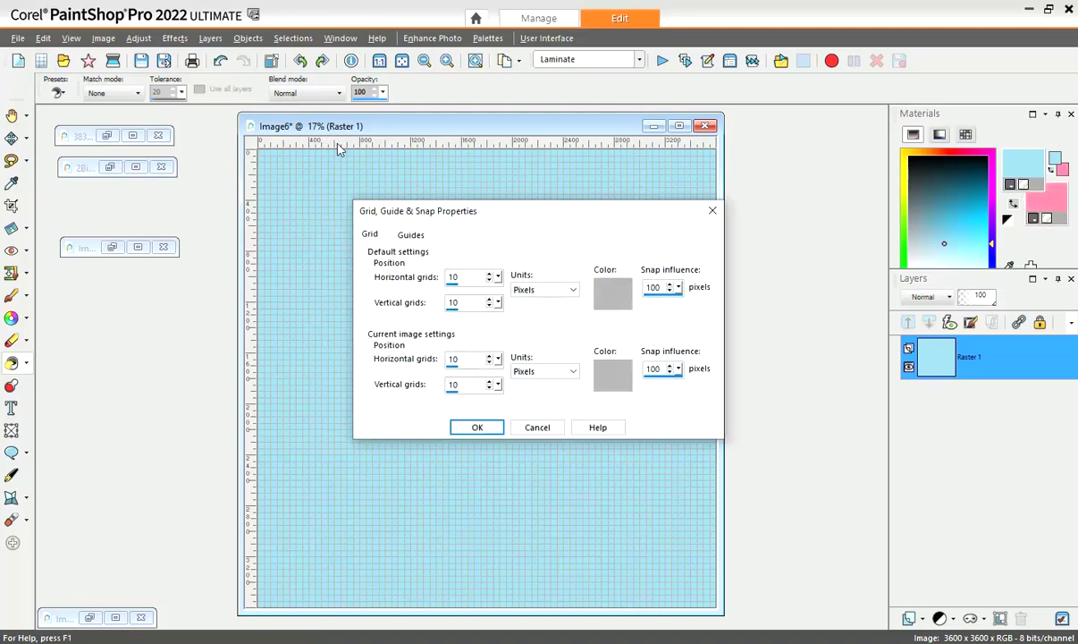
{"action": "double_click", "coordinate": [462, 358]}
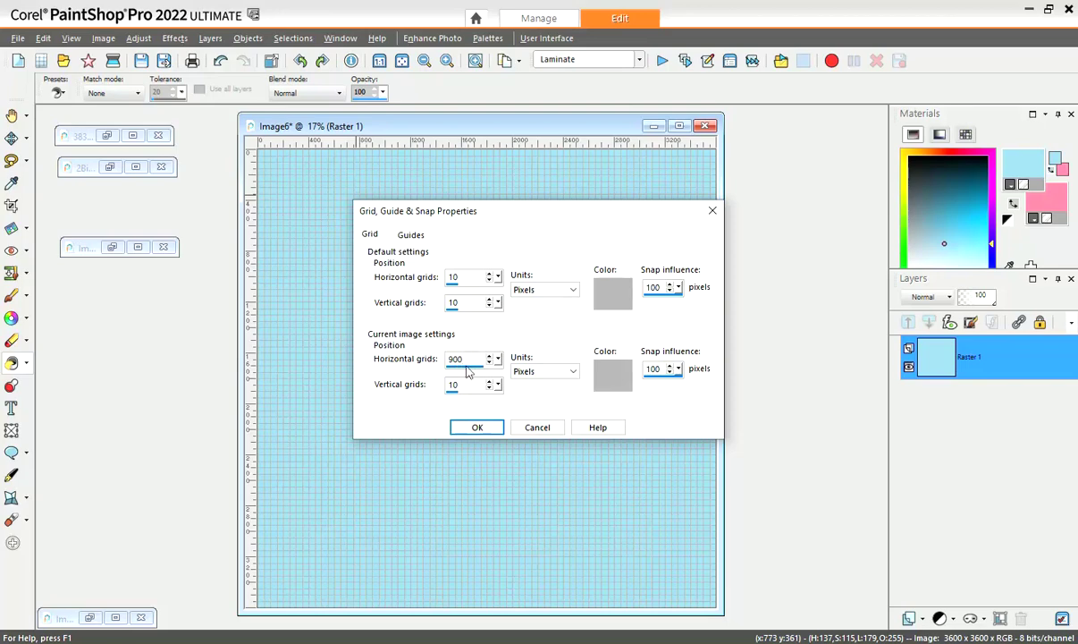
{"action": "type", "text": "900"}
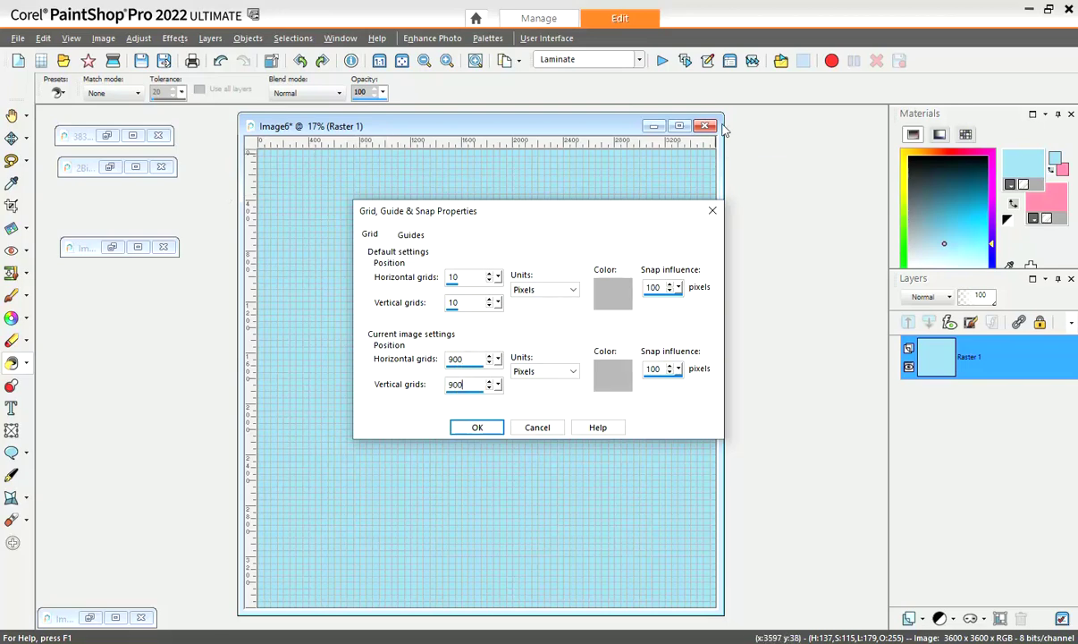
{"action": "left_click", "coordinate": [478, 427]}
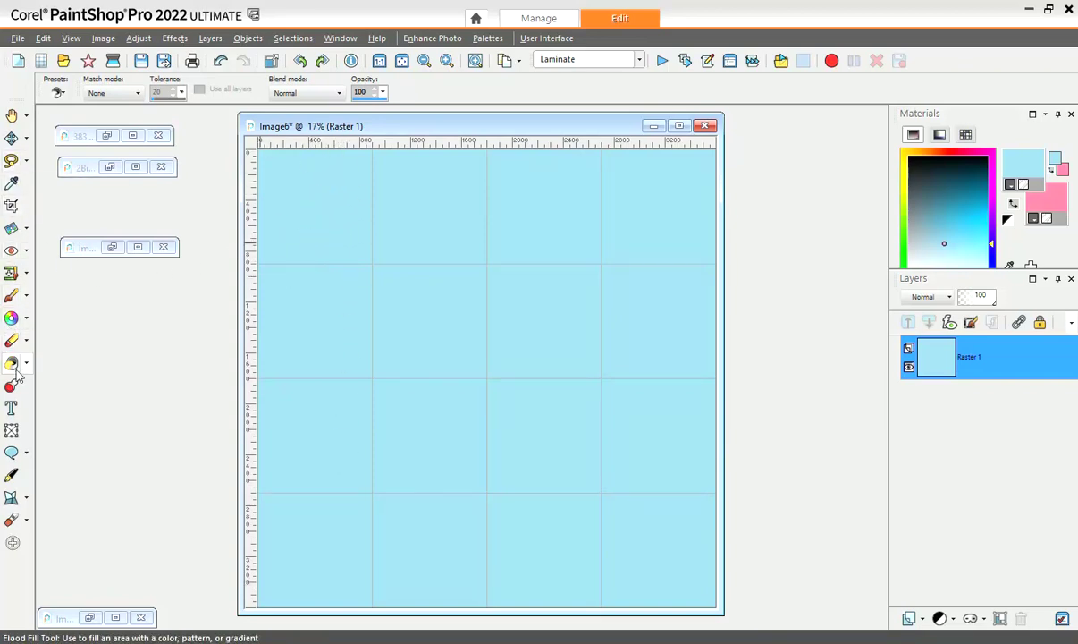
- Make a circular selection inside the top-left grid square
{"action": "left_click", "coordinate": [26, 160]}
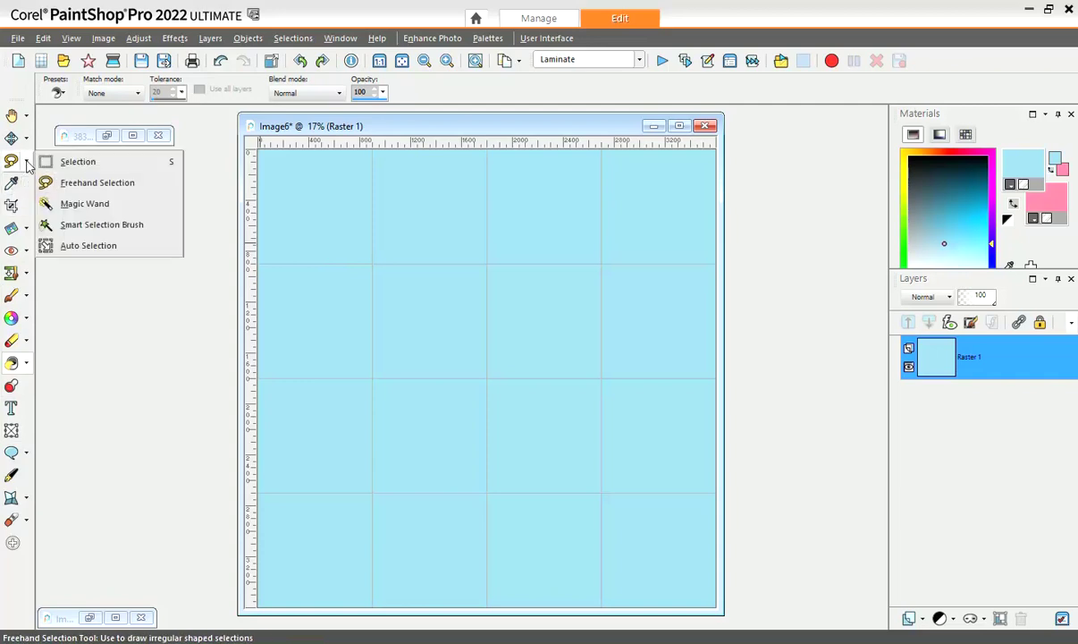
{"action": "left_click", "coordinate": [76, 162]}
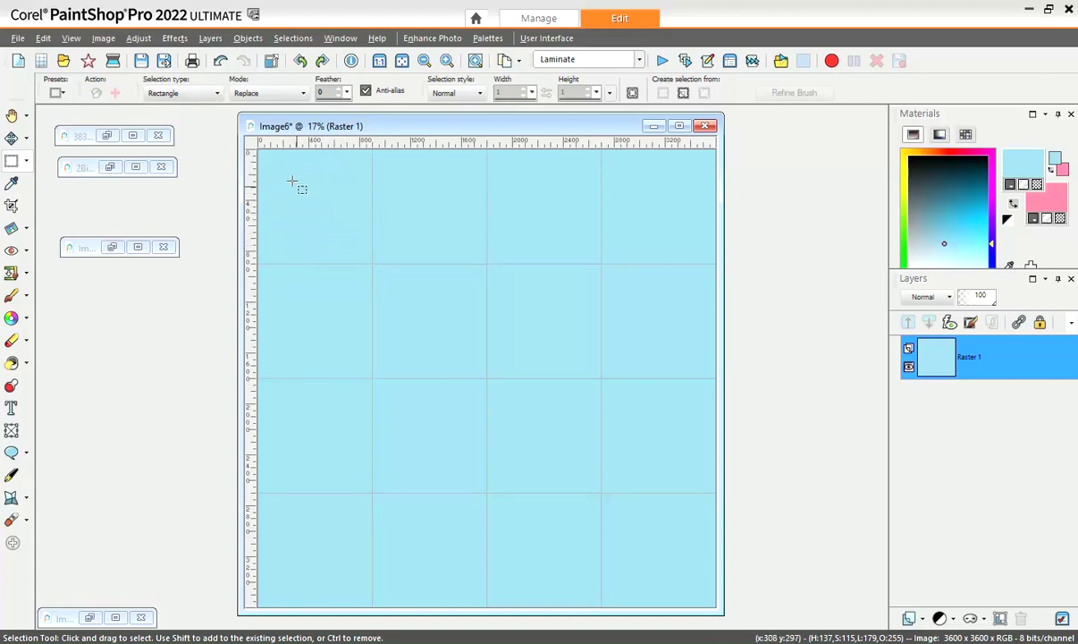
{"action": "left_click", "coordinate": [218, 94]}
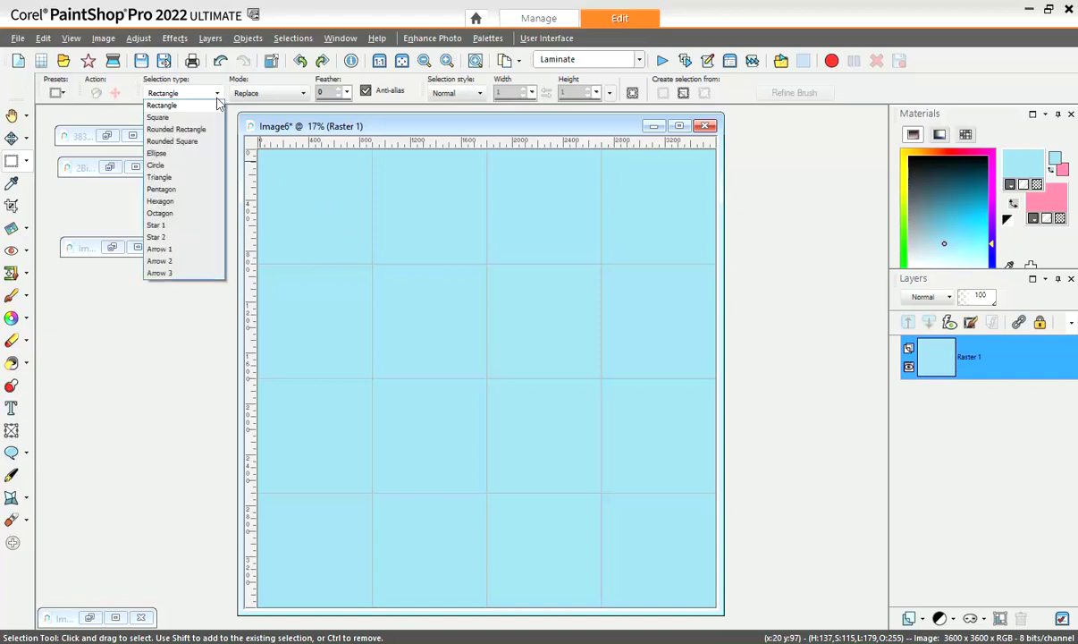
{"action": "left_click", "coordinate": [204, 167]}
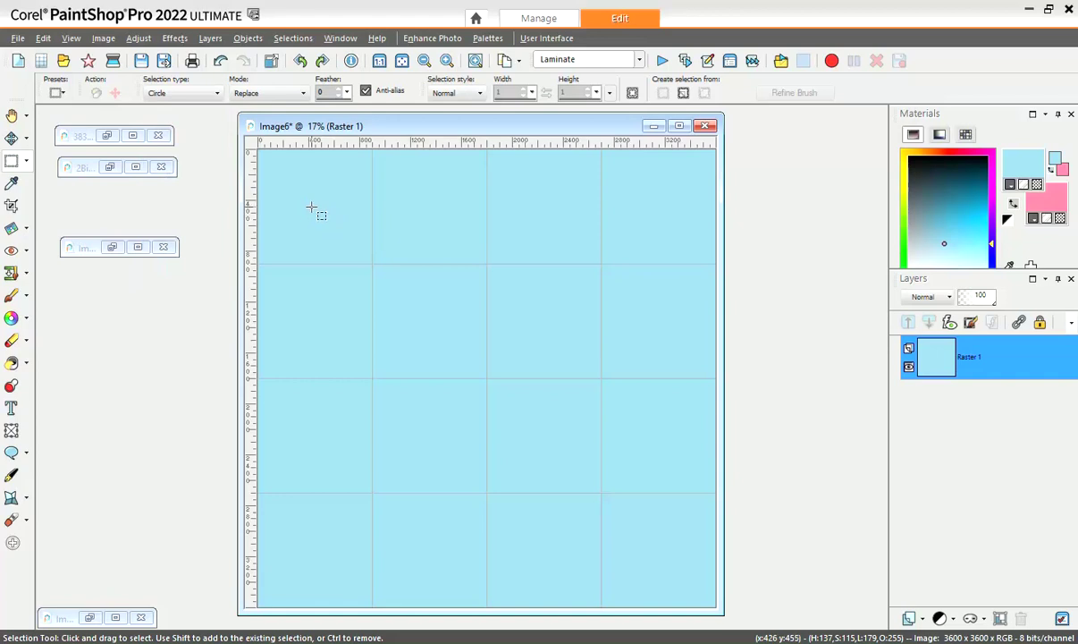
{"action": "left_click_drag", "start_coordinate": [312, 206], "coordinate": [332, 257]}
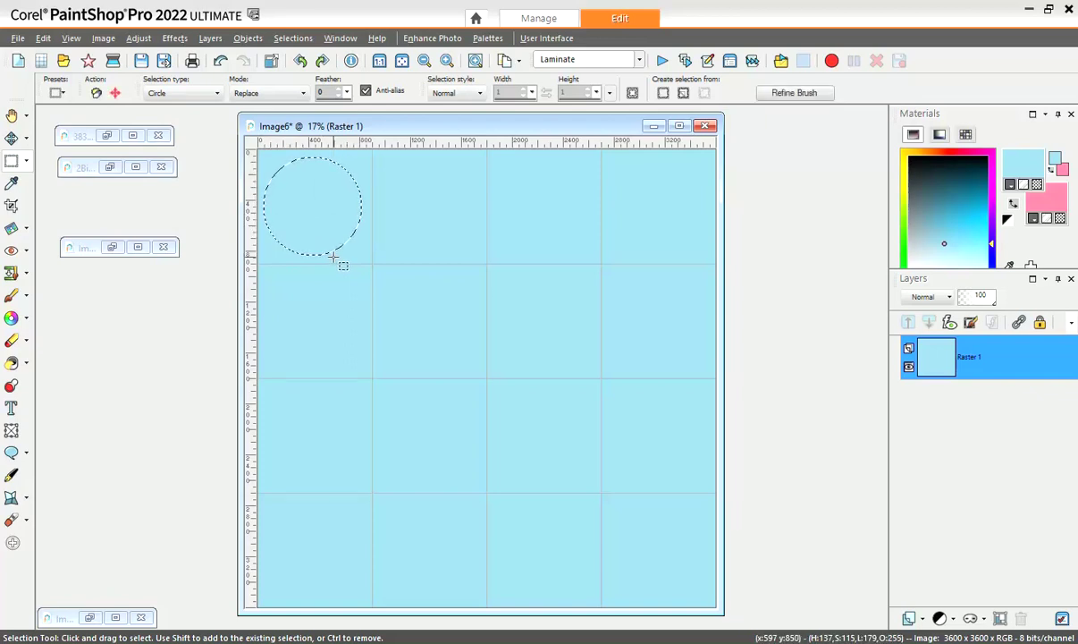
- Fill the circle with black on a new raster layer, then deselect
{"action": "left_click", "coordinate": [908, 618]}
{"action": "left_click", "coordinate": [936, 493]}
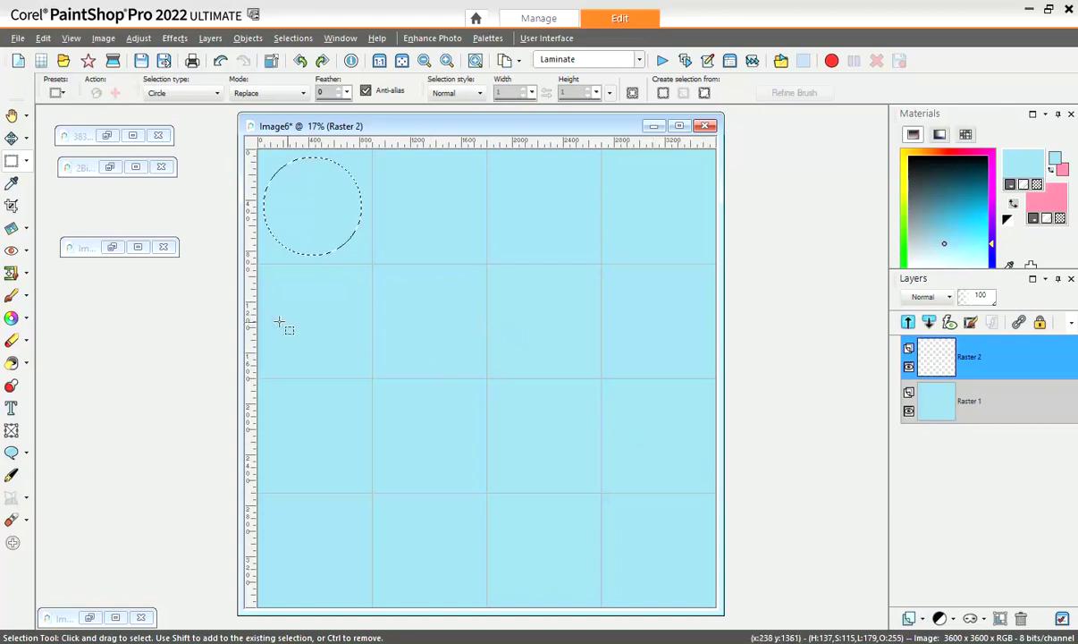
{"action": "left_click", "coordinate": [13, 361]}
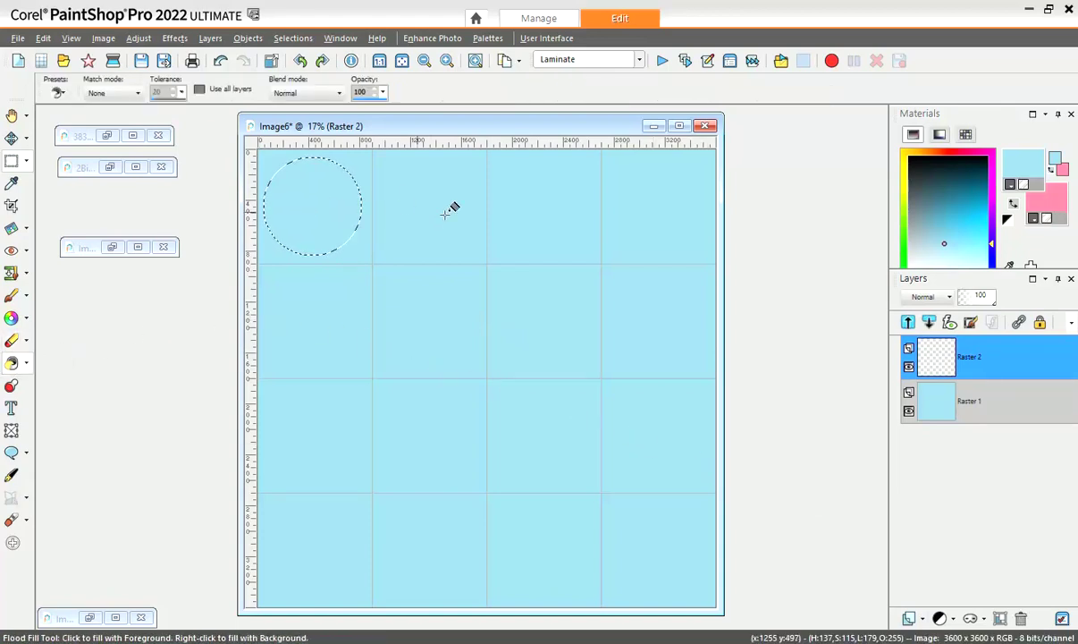
{"action": "left_click", "coordinate": [939, 192]}
{"action": "left_click", "coordinate": [324, 199]}
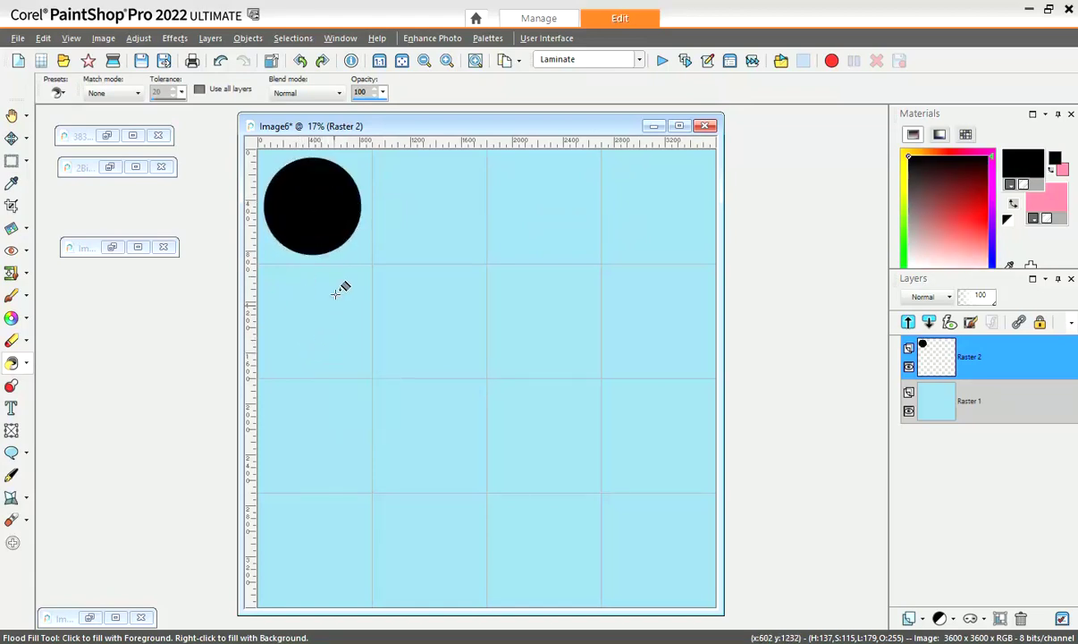
{"action": "key", "text": "ctrl+d"}
- Nudge the black circle slightly up-right and apply a radius-30 Gaussian blur to it
{"action": "left_click", "coordinate": [11, 137]}
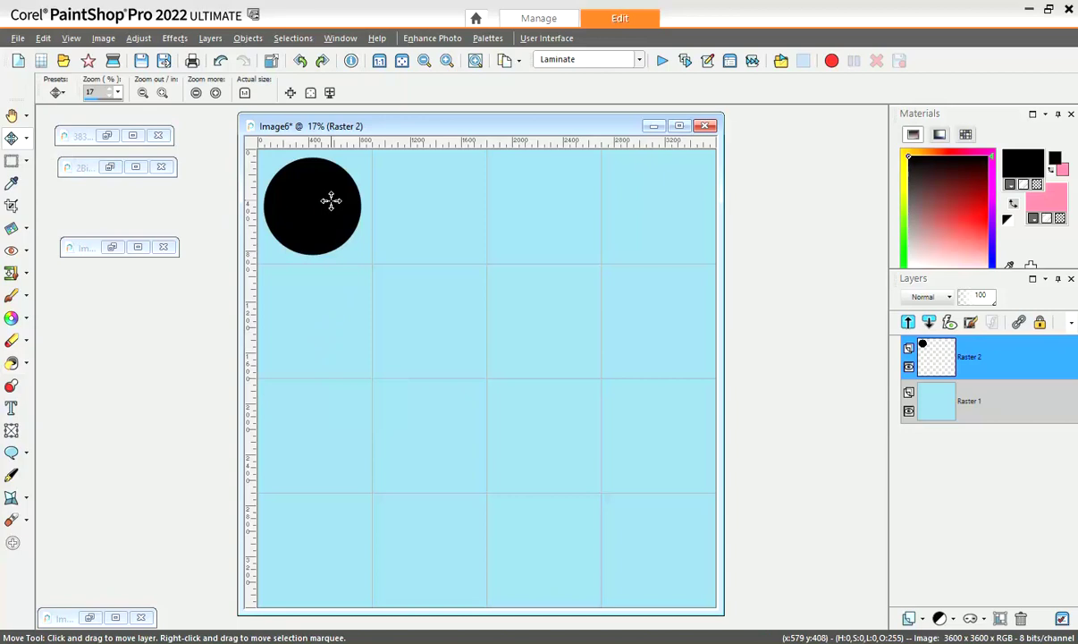
{"action": "left_click_drag", "start_coordinate": [326, 203], "coordinate": [329, 201]}
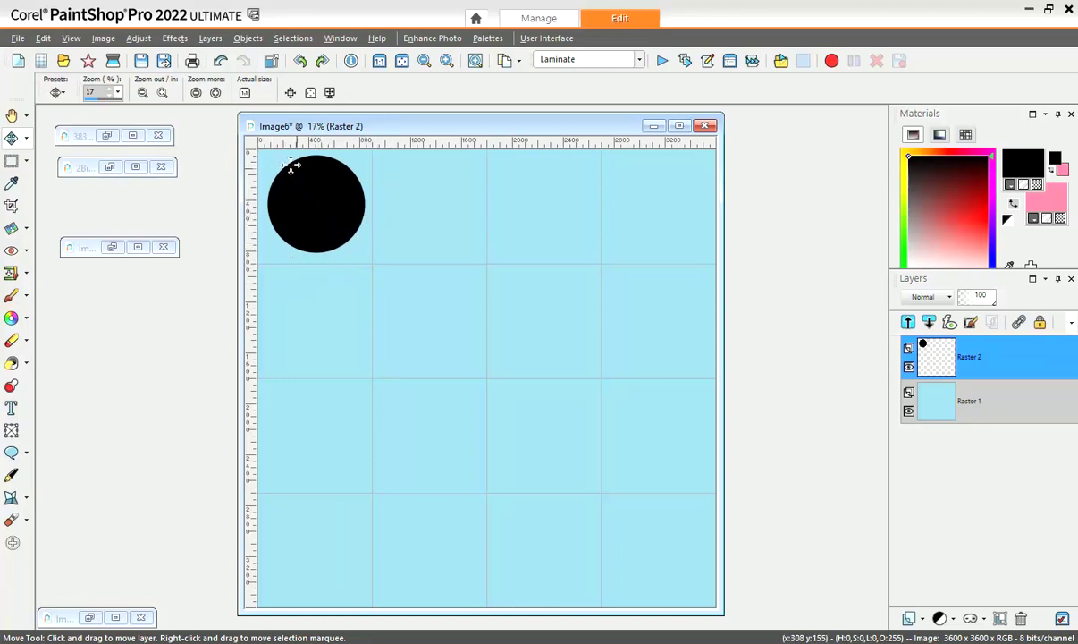
{"action": "left_click", "coordinate": [139, 40]}
{"action": "mouse_move", "coordinate": [154, 322]}
{"action": "left_click", "coordinate": [368, 383]}
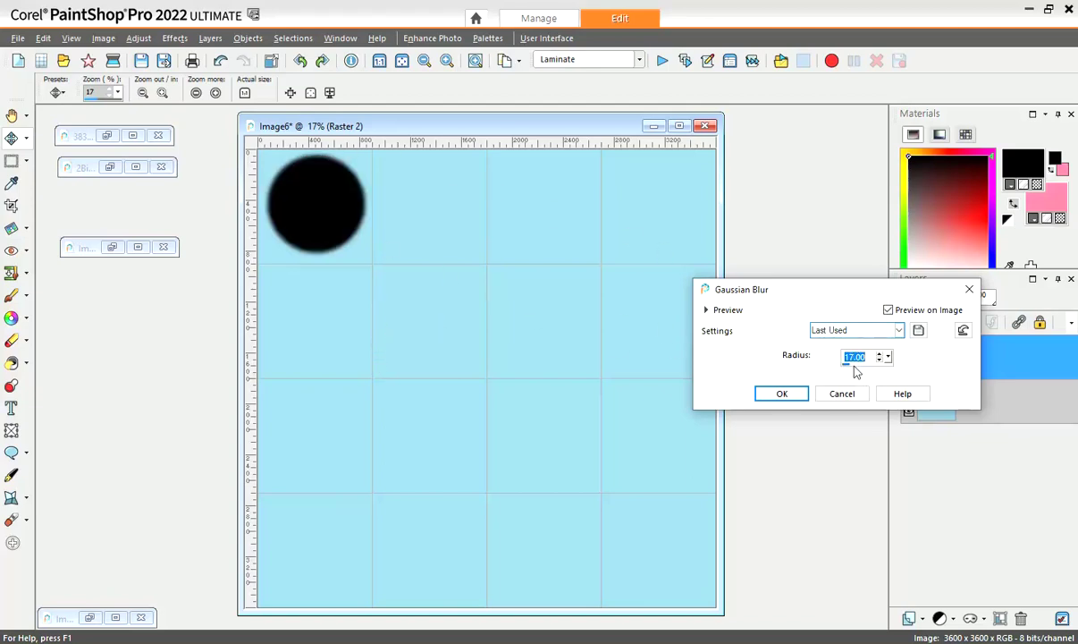
{"action": "scroll", "coordinate": [854, 371], "scroll_direction": "up", "scroll_amount": 5}
{"action": "scroll", "coordinate": [857, 373], "scroll_direction": "up", "scroll_amount": 7}
{"action": "left_click", "coordinate": [880, 355]}
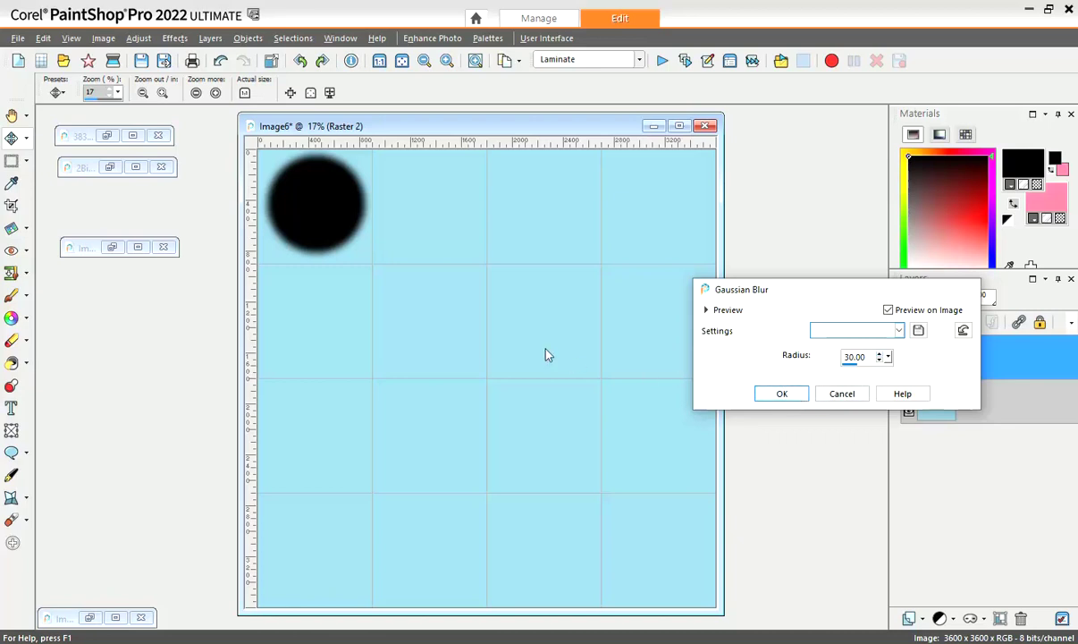
{"action": "key", "text": "Return"}
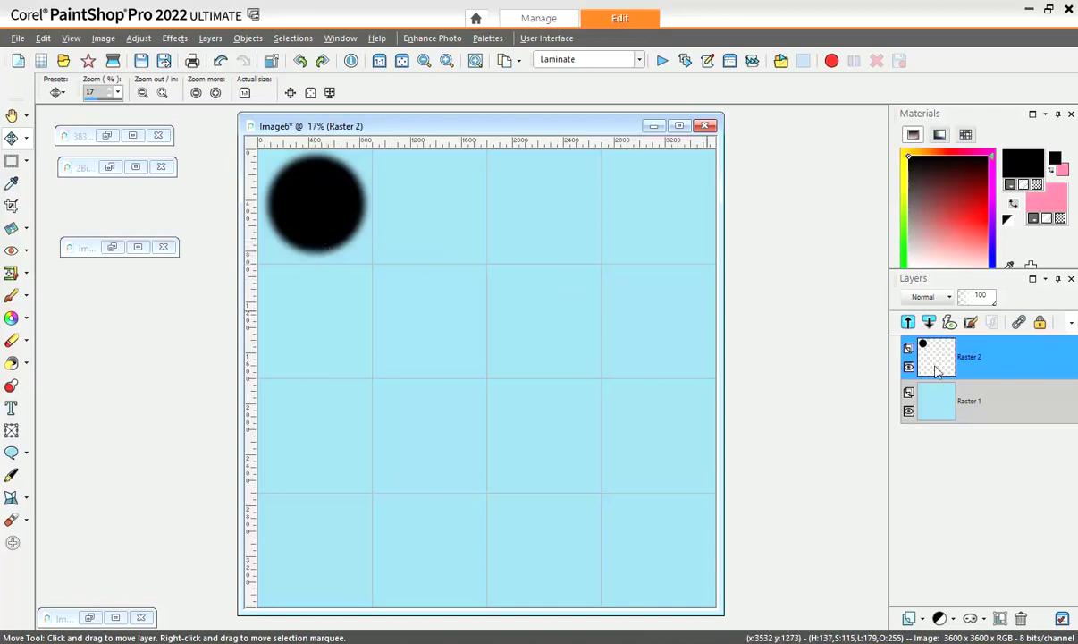
- Restore the children photo window, move it aside, and bring the blue canvas forward
{"action": "mouse_move", "coordinate": [935, 372]}
{"action": "left_click", "coordinate": [81, 136]}
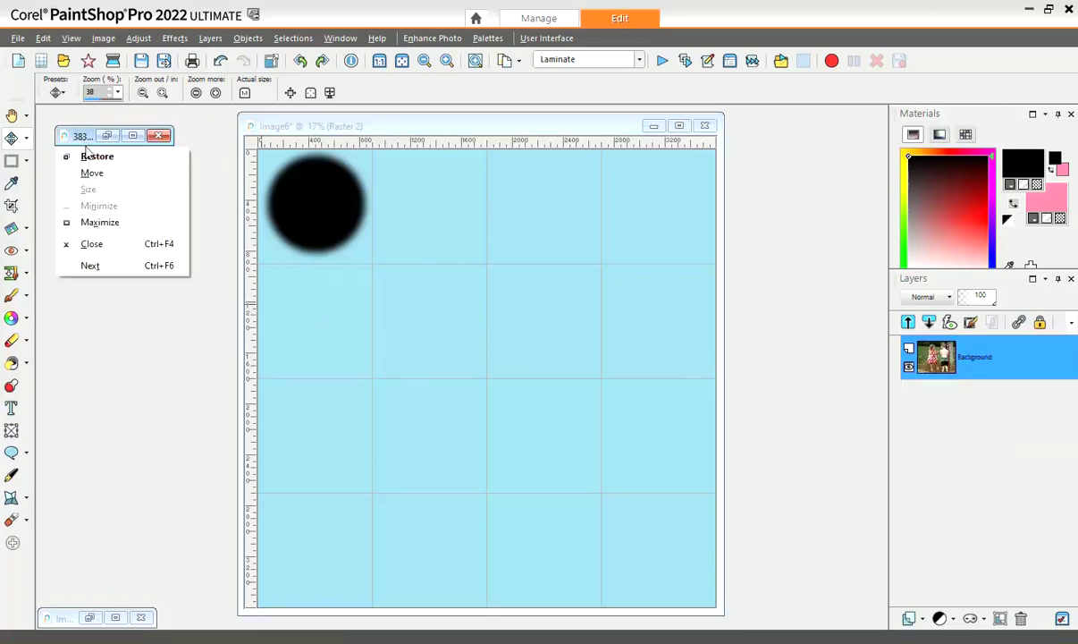
{"action": "left_click", "coordinate": [208, 169]}
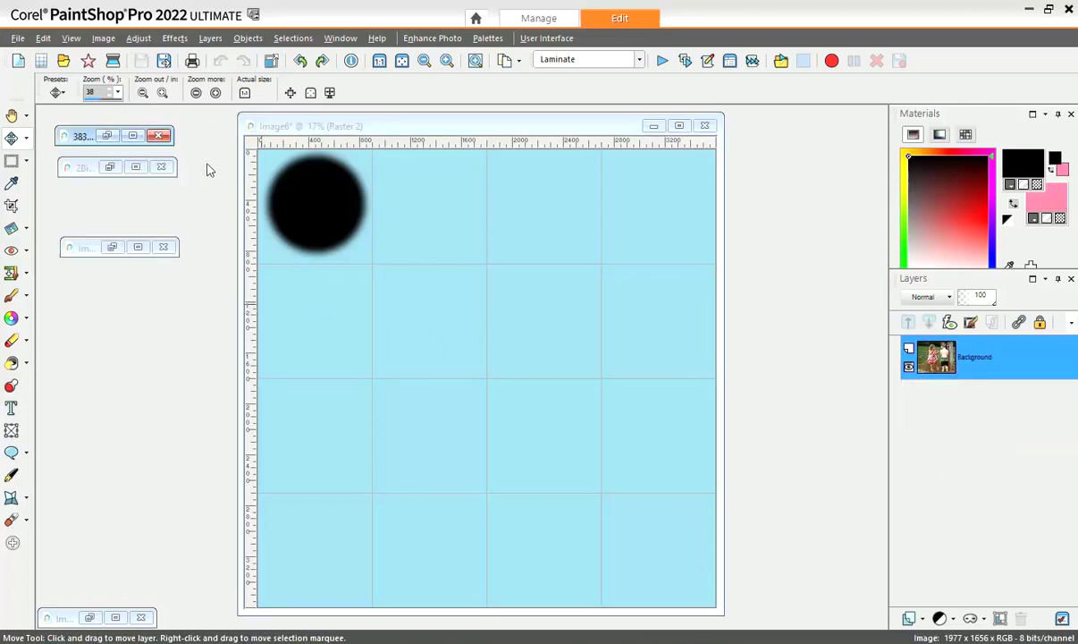
{"action": "left_click", "coordinate": [106, 136]}
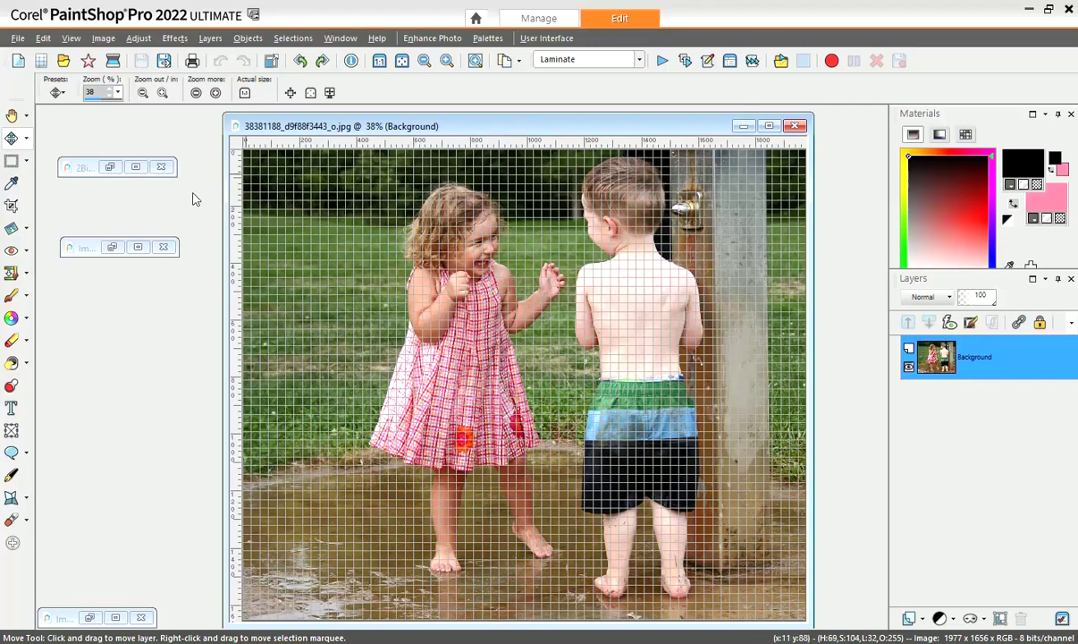
{"action": "left_click_drag", "start_coordinate": [623, 126], "coordinate": [321, 146]}
{"action": "left_click", "coordinate": [547, 133]}
- On Raster 1, select the top-left grid square using the rectangle selection shape
{"action": "left_click", "coordinate": [946, 410]}
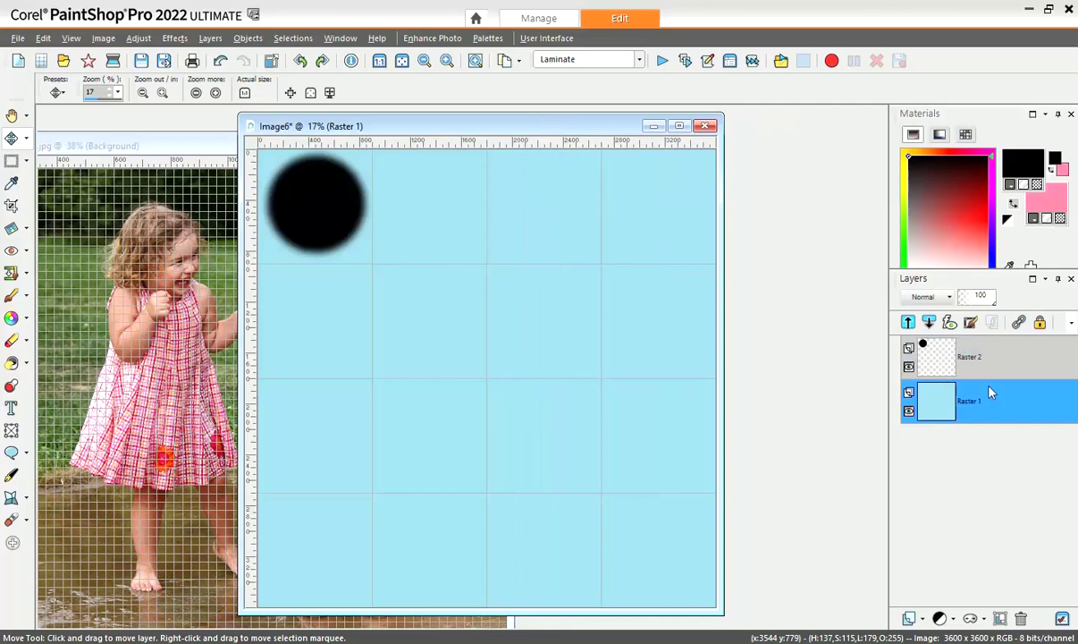
{"action": "left_click", "coordinate": [12, 160]}
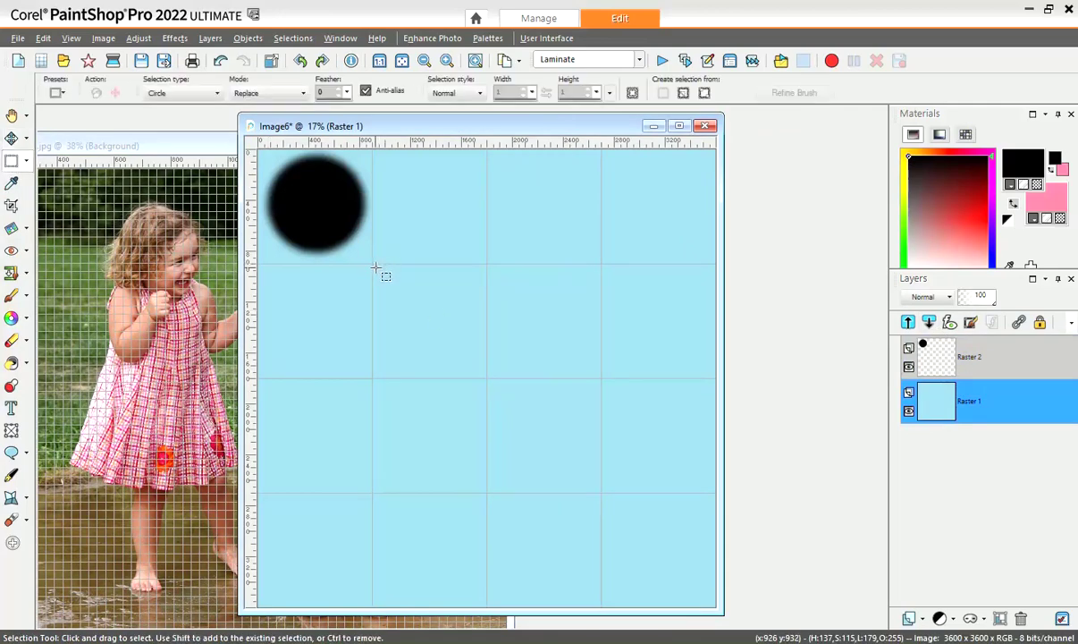
{"action": "left_click_drag", "start_coordinate": [376, 268], "coordinate": [286, 175]}
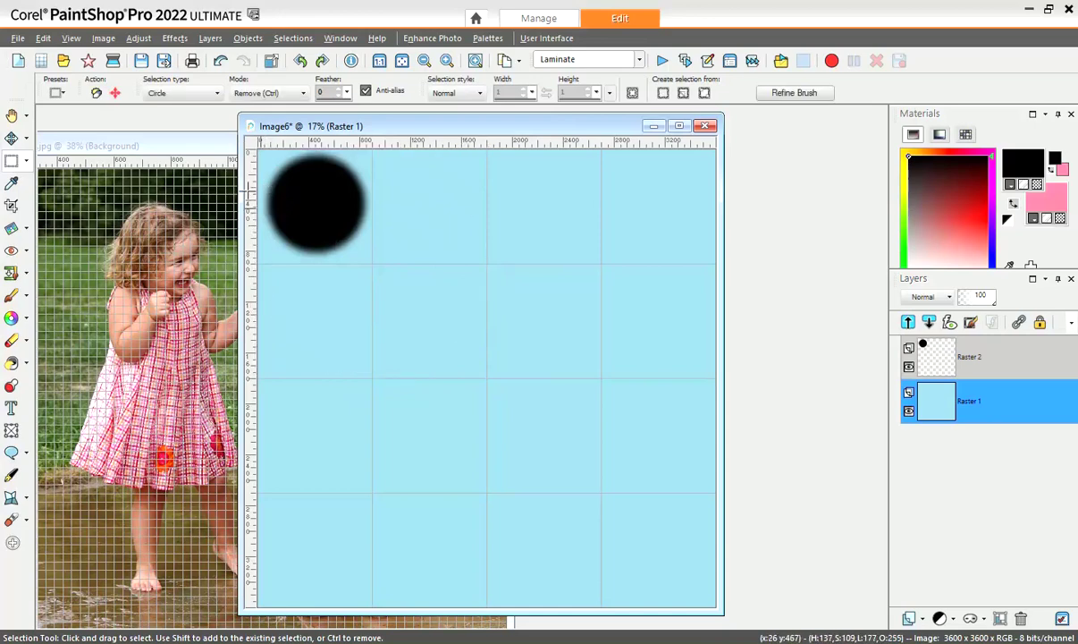
{"action": "left_click", "coordinate": [176, 93]}
{"action": "left_click", "coordinate": [171, 101]}
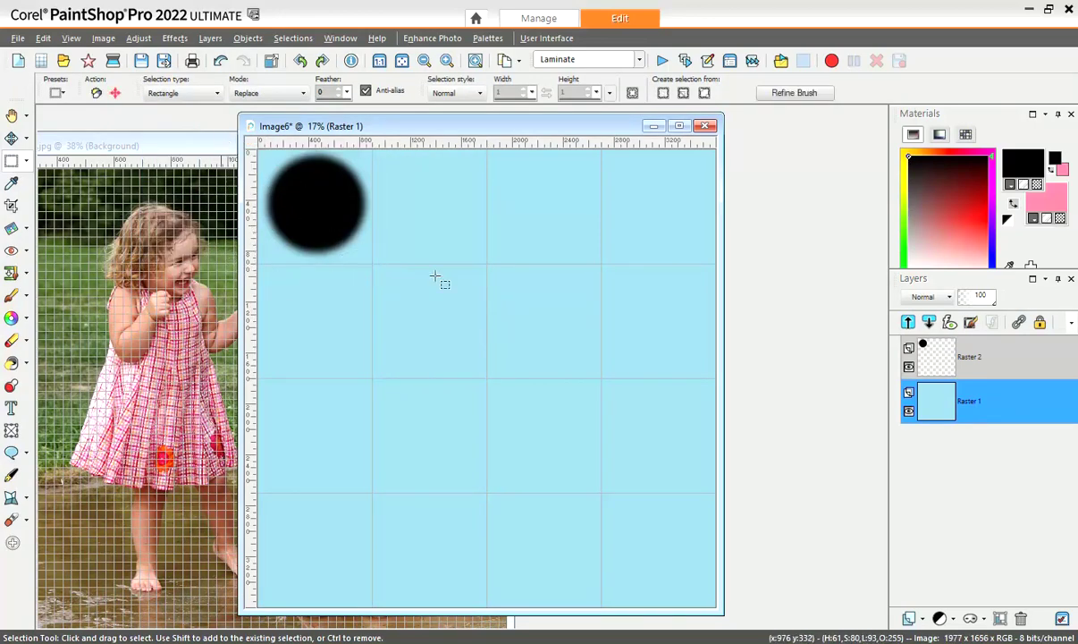
- Reset default colours and fill the selected square white on a new raster layer
{"action": "left_click", "coordinate": [1008, 220]}
{"action": "left_click", "coordinate": [11, 362]}
{"action": "right_click", "coordinate": [362, 241]}
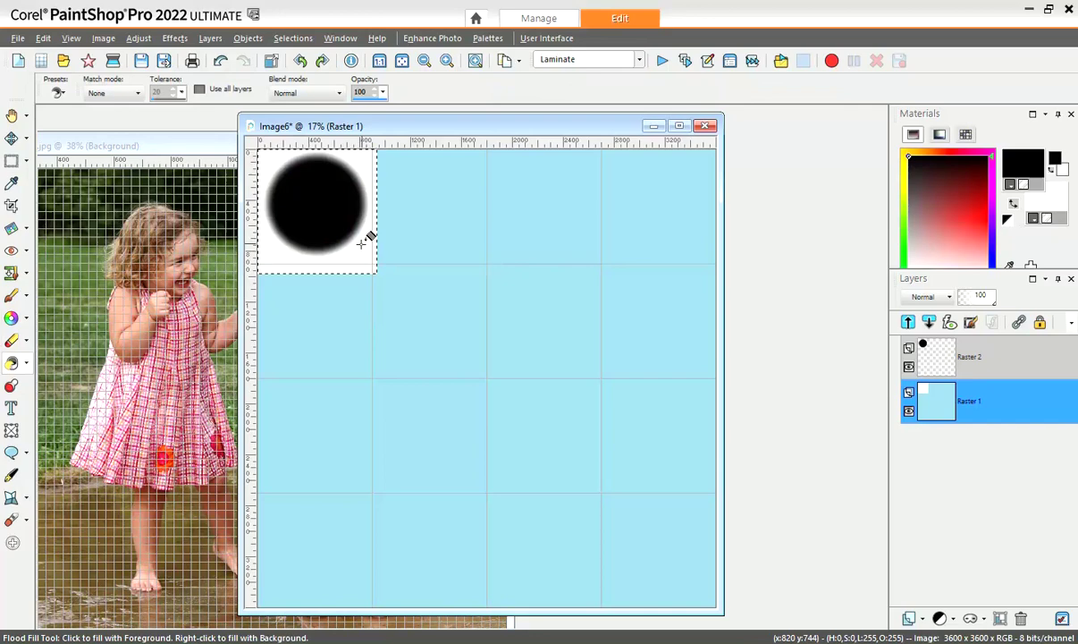
{"action": "key", "text": "ctrl+z"}
{"action": "left_click", "coordinate": [918, 618]}
{"action": "left_click", "coordinate": [933, 491]}
{"action": "right_click", "coordinate": [316, 249]}
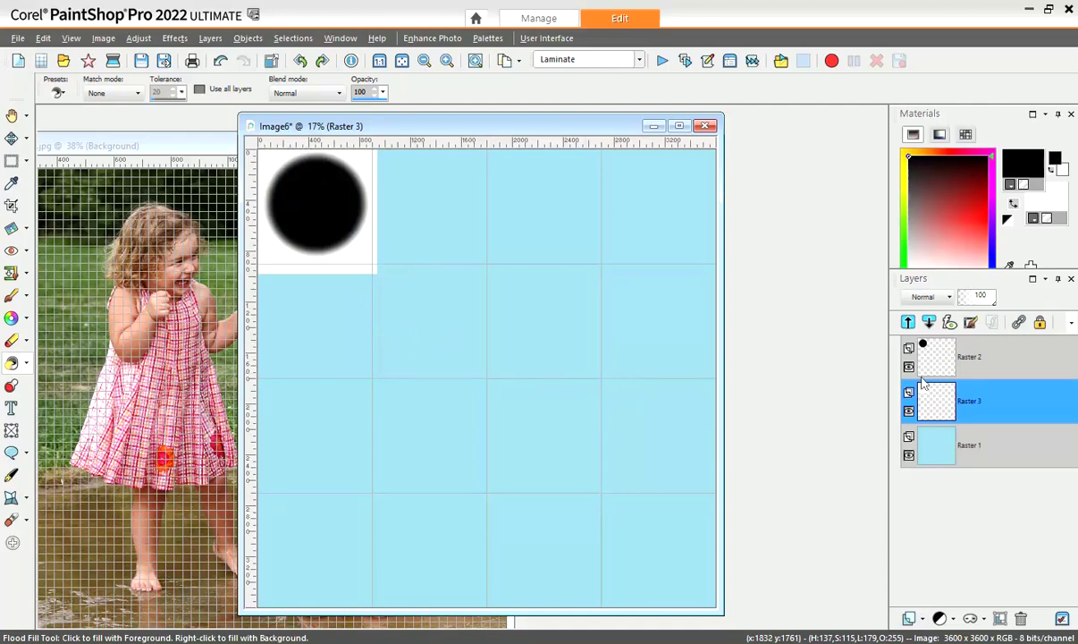
{"action": "mouse_move", "coordinate": [937, 405]}
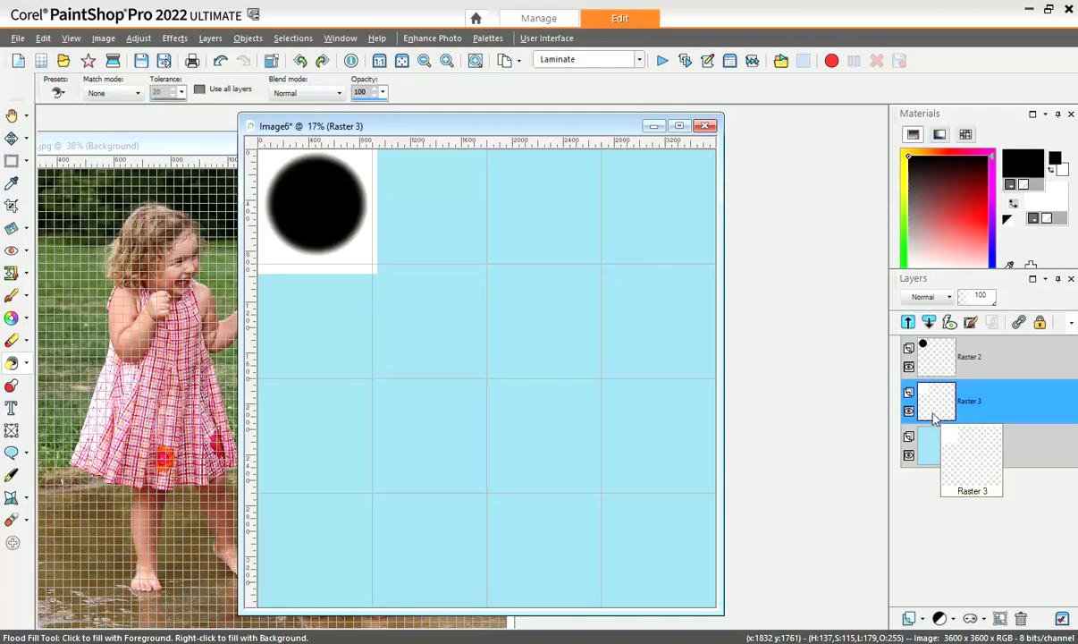
- Add a Show All mask layer to Raster 3
{"action": "left_click", "coordinate": [211, 38]}
{"action": "mouse_move", "coordinate": [242, 149]}
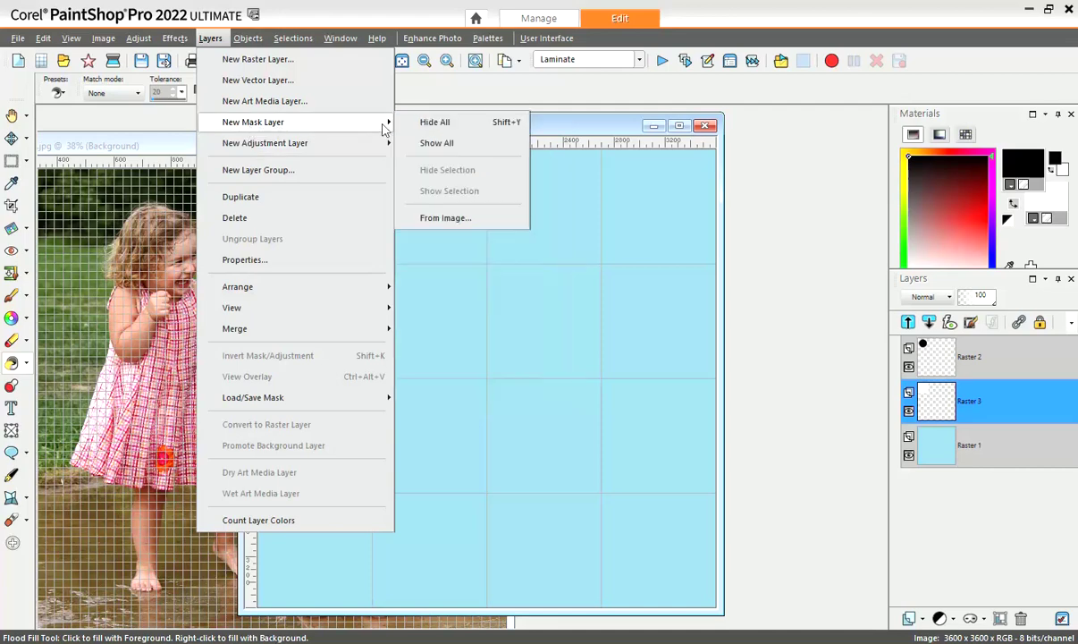
{"action": "left_click", "coordinate": [437, 143]}
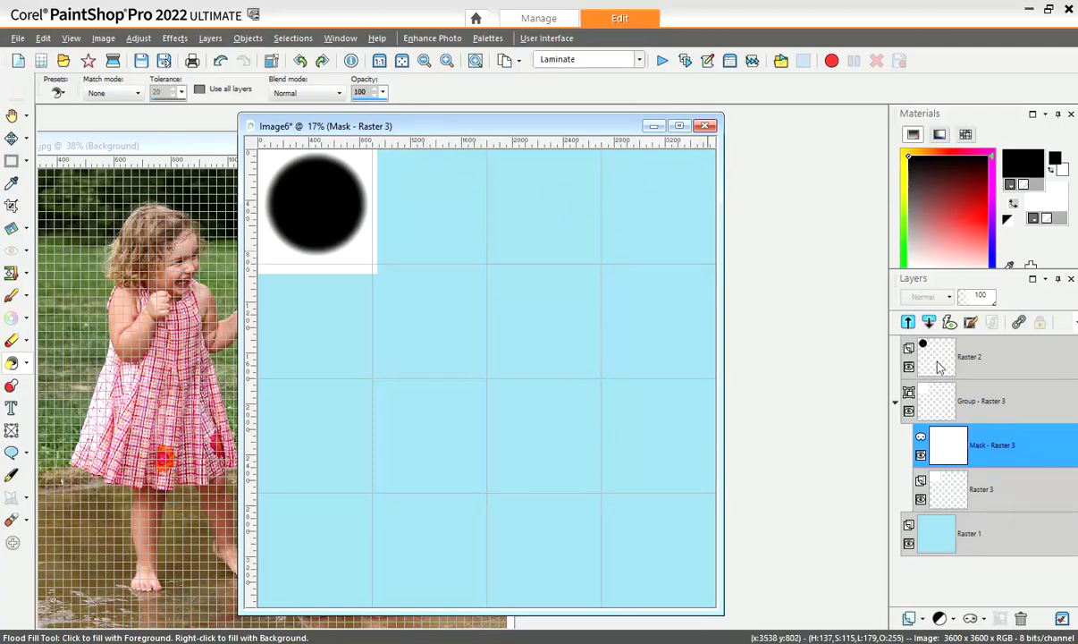
- Paste the Raster 2 black circle as a floating selection and merge it into Mask - Raster 3
{"action": "left_click_drag", "start_coordinate": [938, 366], "coordinate": [936, 371]}
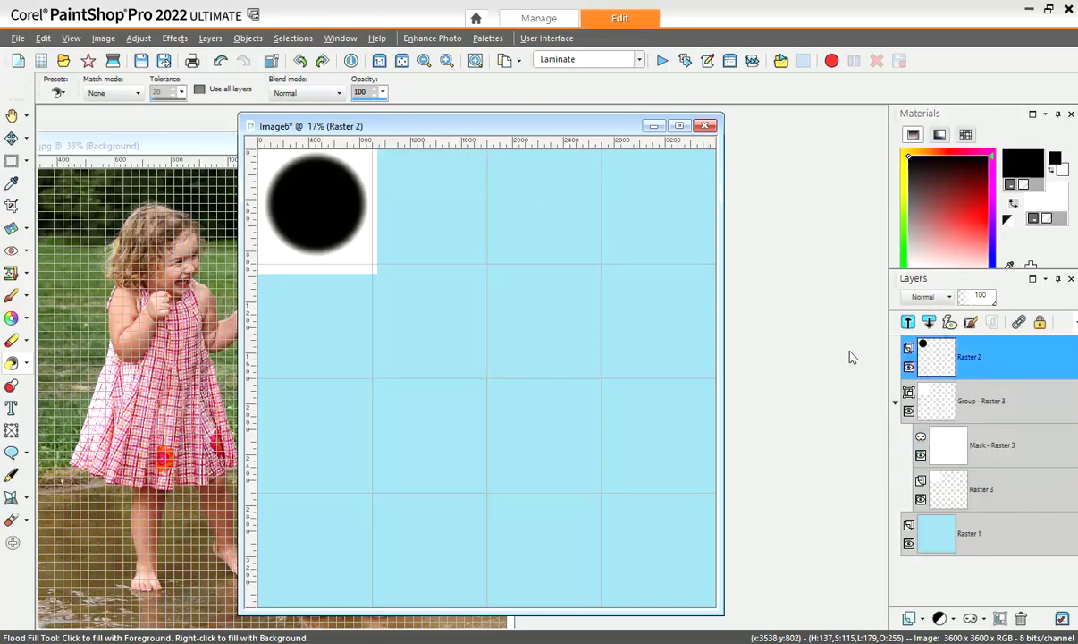
{"action": "key", "text": "ctrl+a"}
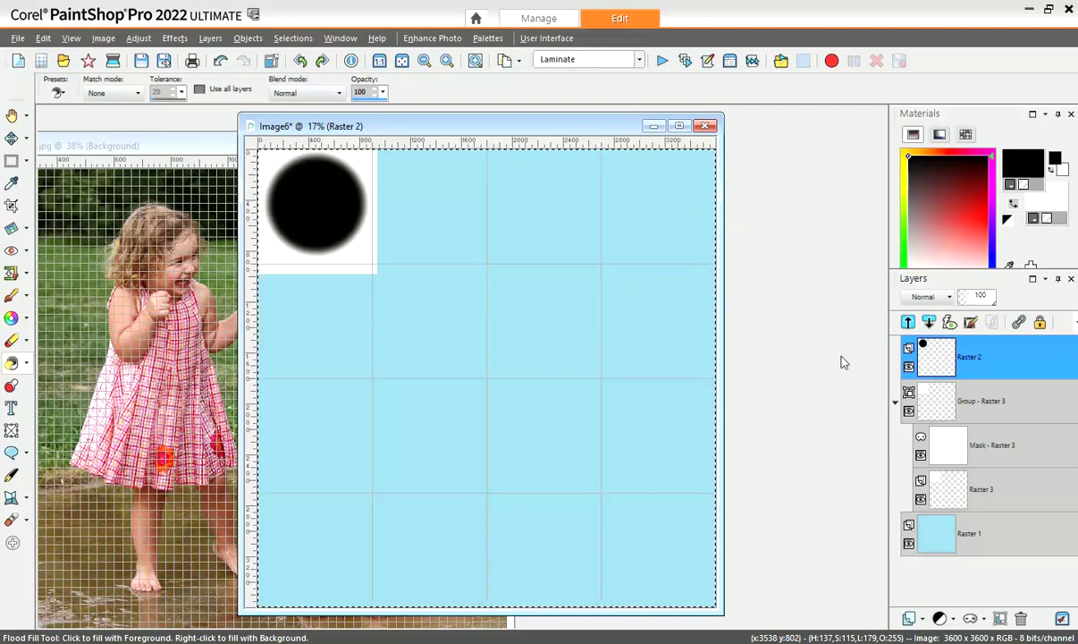
{"action": "key", "text": "ctrl+f"}
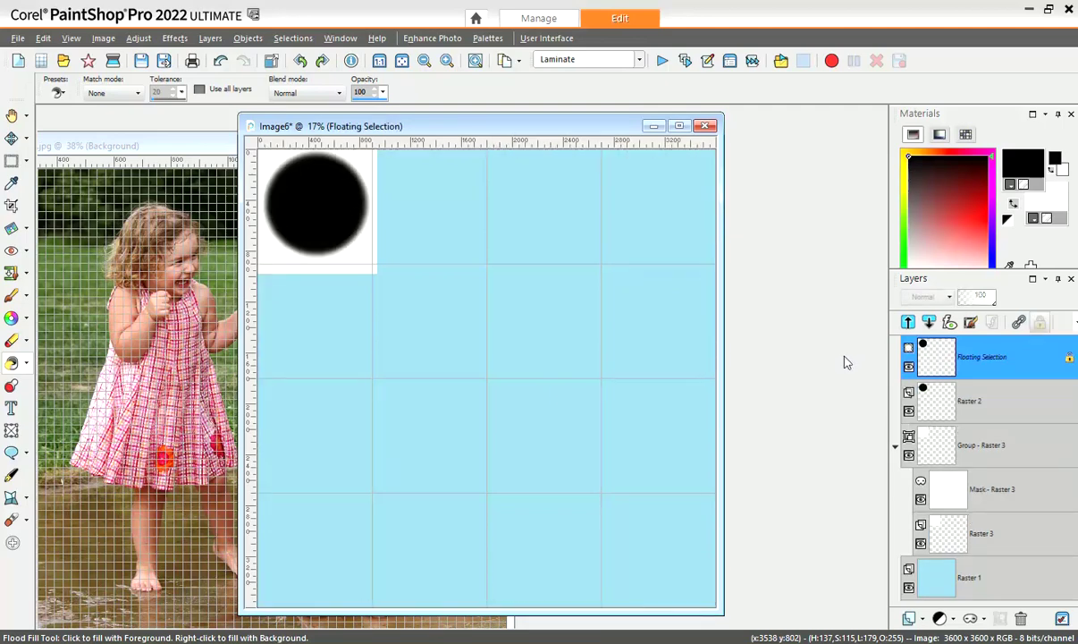
{"action": "mouse_move", "coordinate": [940, 367]}
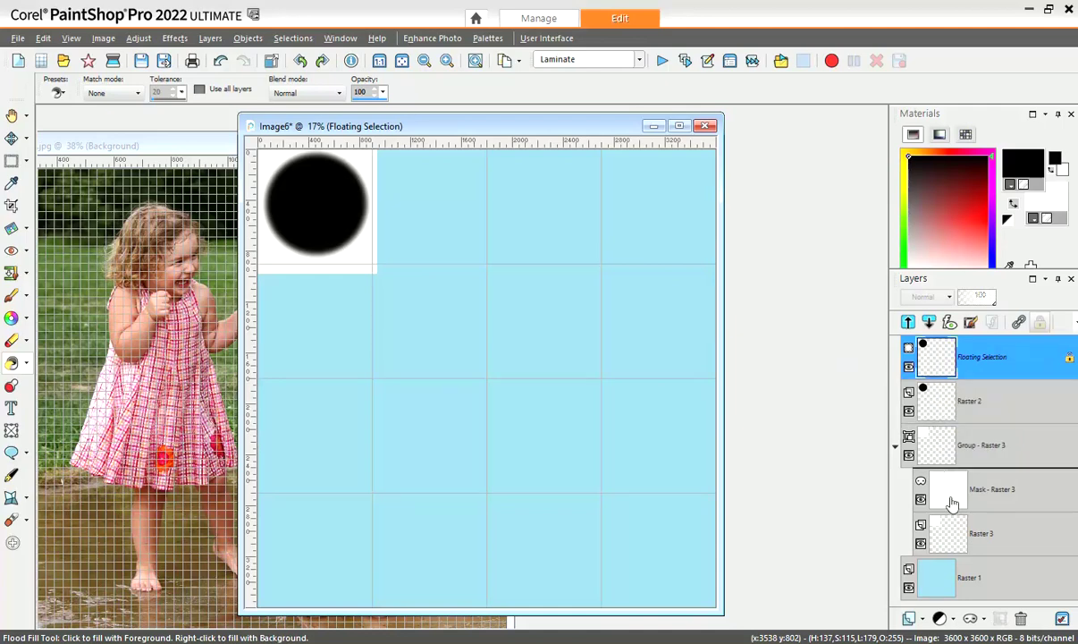
{"action": "left_click_drag", "start_coordinate": [952, 503], "coordinate": [957, 506]}
{"action": "mouse_move", "coordinate": [958, 497]}
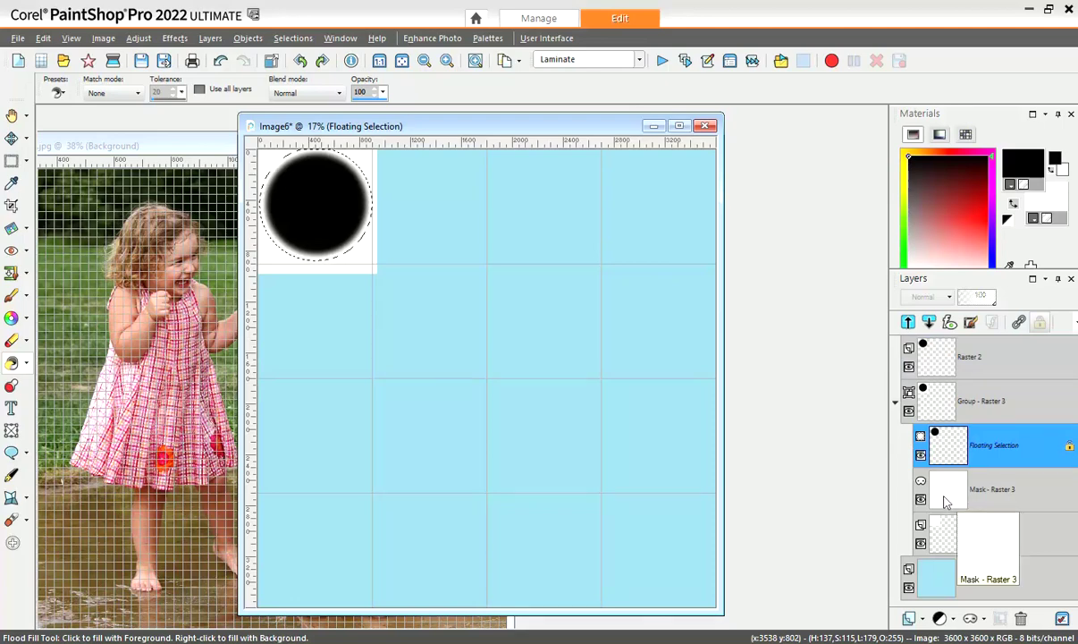
{"action": "left_click", "coordinate": [941, 502]}
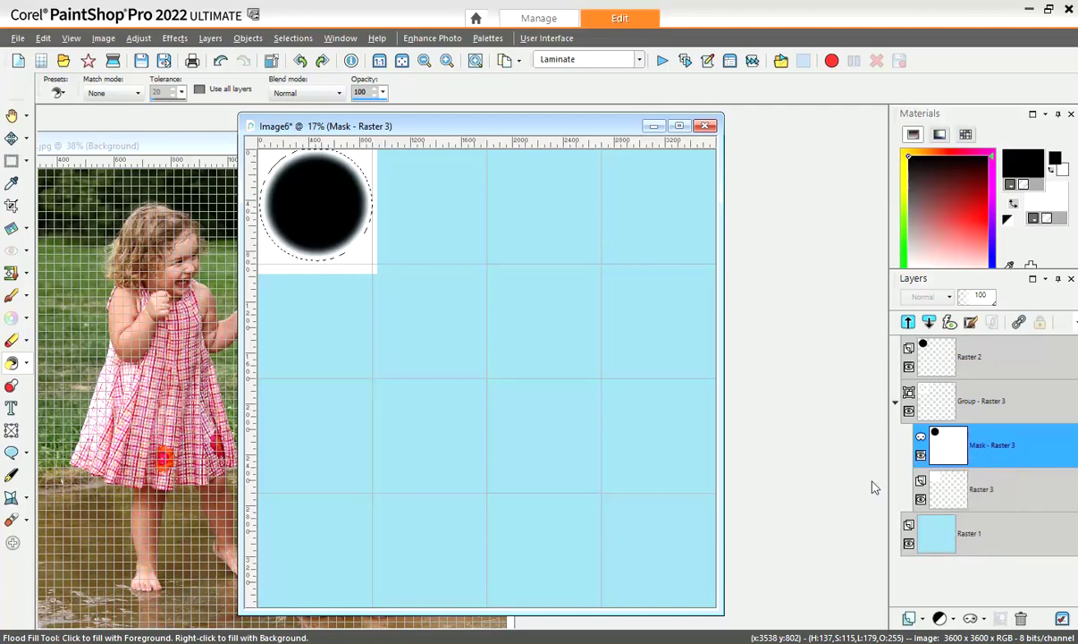
- Deselect and apply Negative Image so the mask becomes a white circle on black
{"action": "key", "text": "ctrl+d"}
{"action": "mouse_move", "coordinate": [938, 484]}
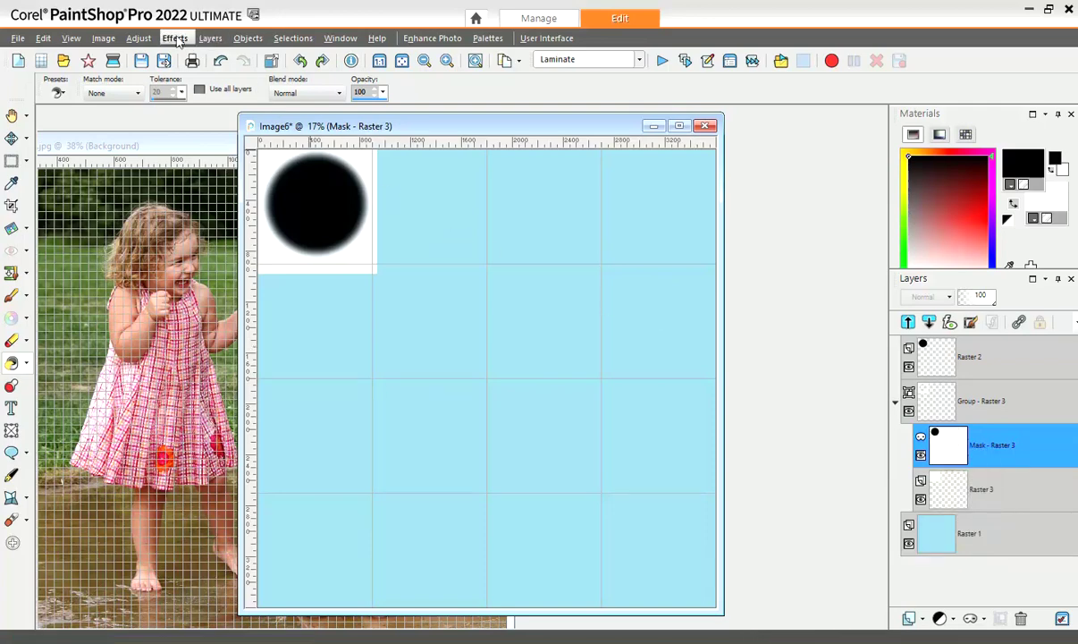
{"action": "left_click", "coordinate": [104, 39]}
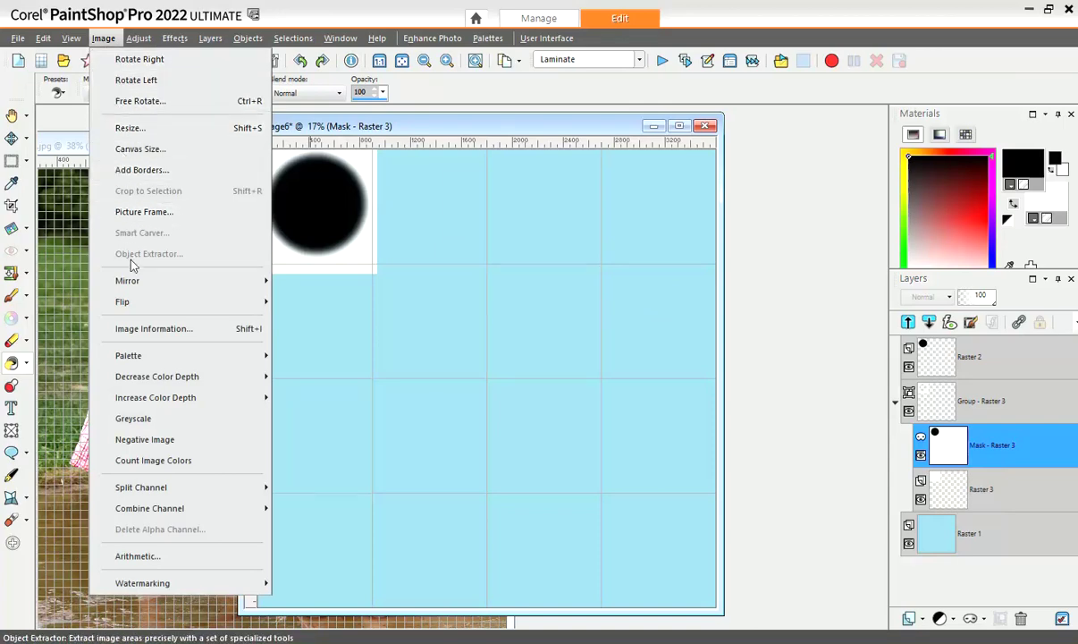
{"action": "left_click", "coordinate": [146, 440]}
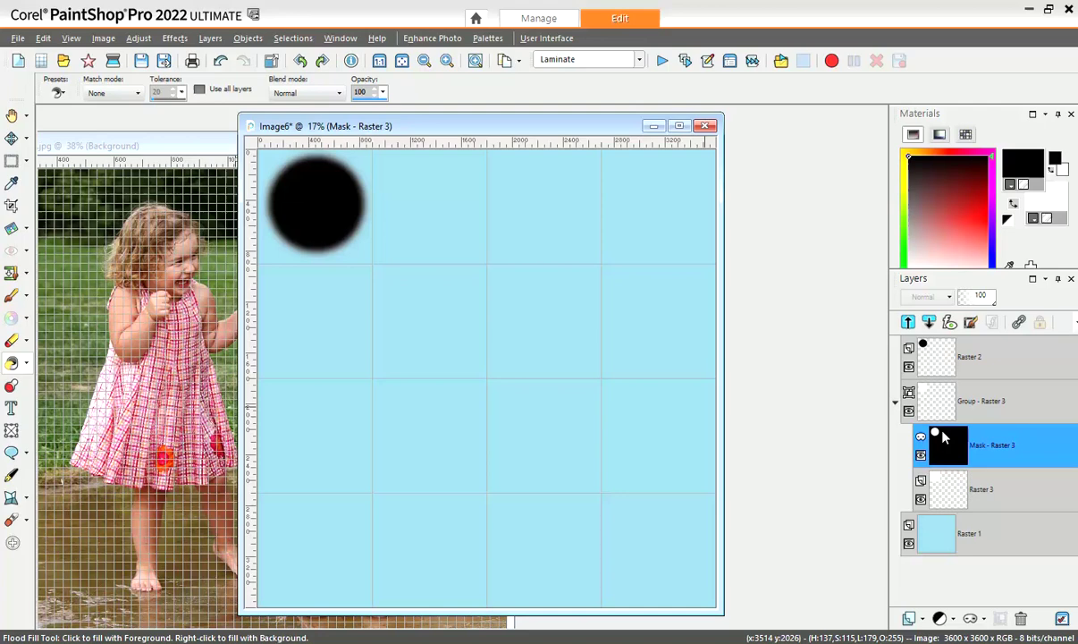
- Hide Raster 2 and paste the children photo as a new layer above Raster 3
{"action": "left_click", "coordinate": [909, 367]}
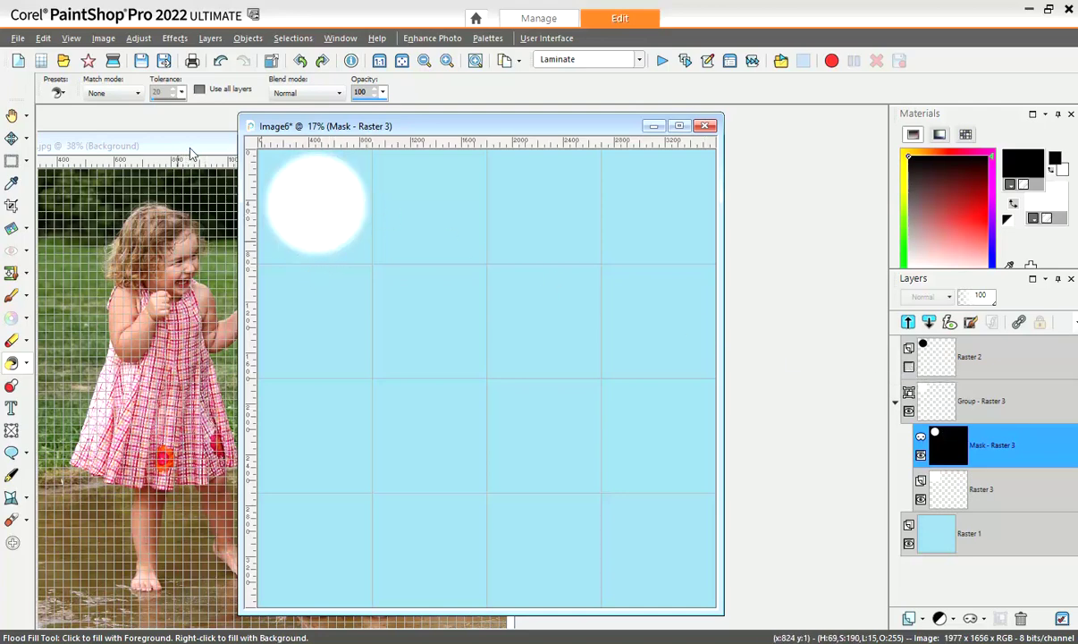
{"action": "left_click", "coordinate": [194, 146]}
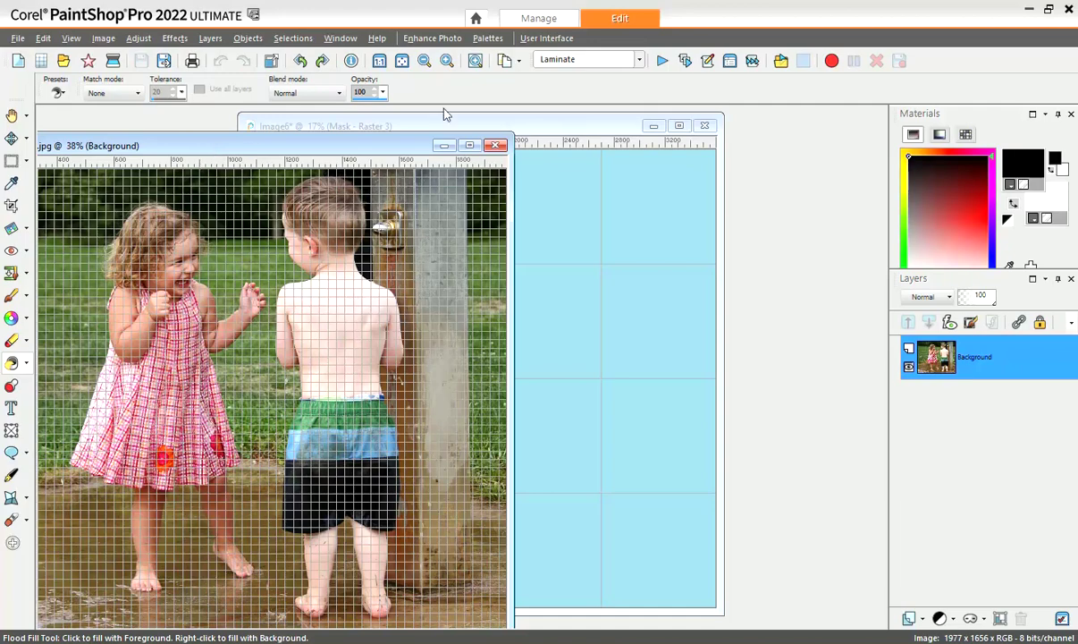
{"action": "left_click", "coordinate": [530, 120]}
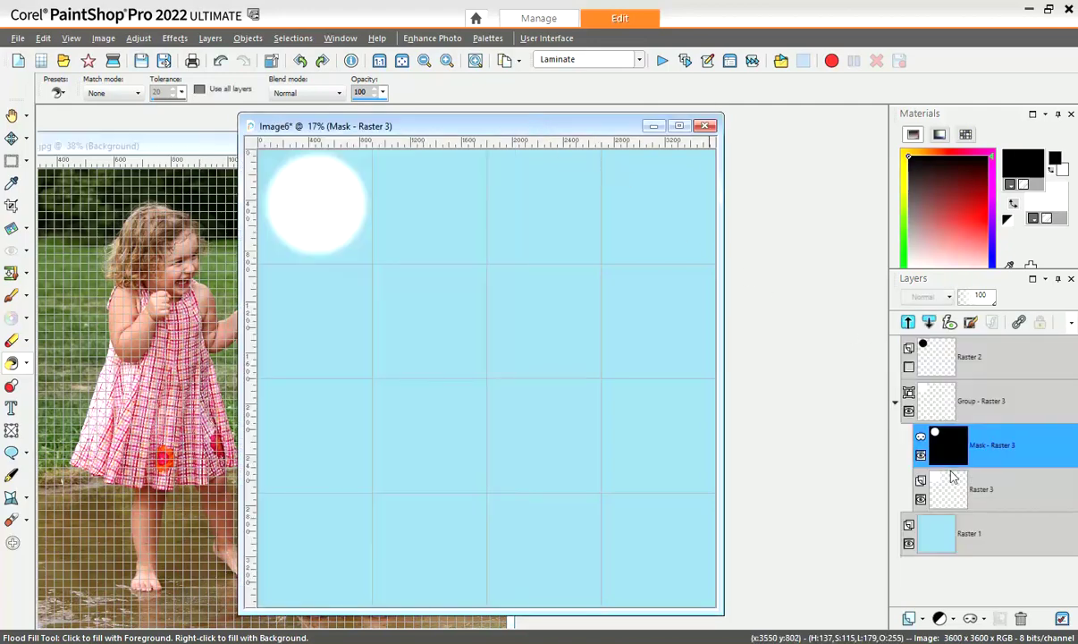
{"action": "left_click", "coordinate": [950, 490]}
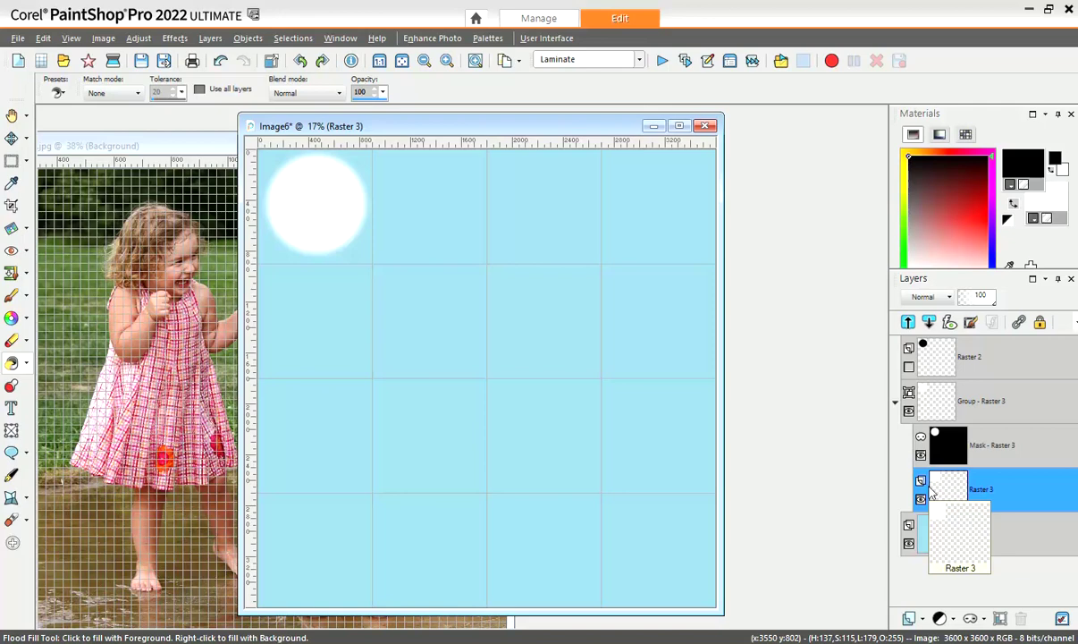
{"action": "key", "text": "ctrl+l"}
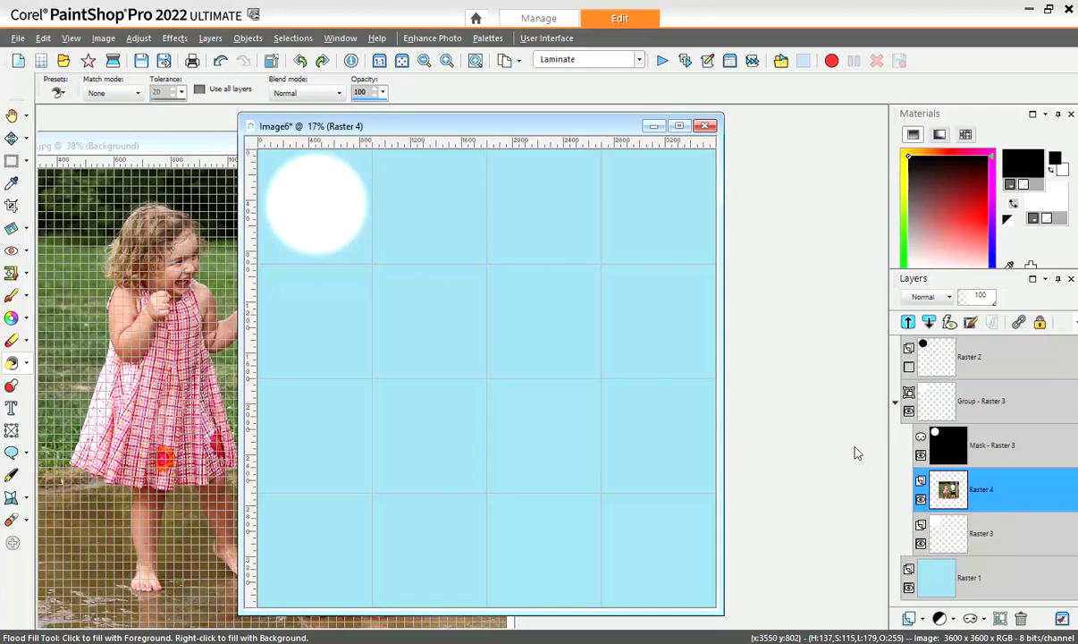
- Scale the photo to about 60% inside the top-left circle, then reshow and select Raster 2
{"action": "left_click", "coordinate": [30, 139]}
{"action": "left_click", "coordinate": [72, 138]}
{"action": "left_click_drag", "start_coordinate": [488, 378], "coordinate": [388, 254]}
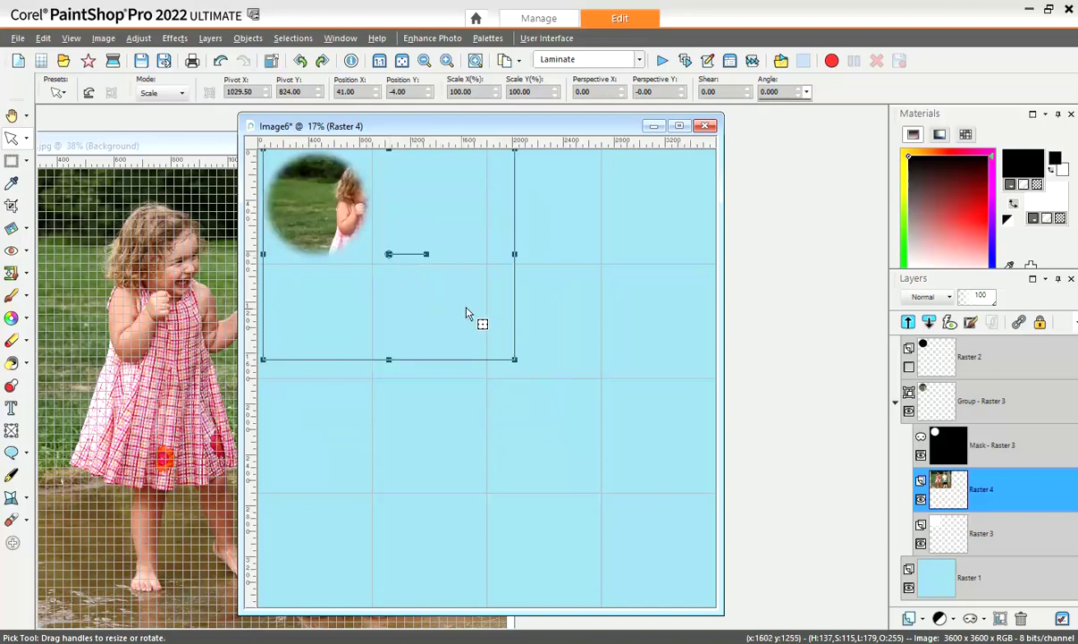
{"action": "left_click_drag", "start_coordinate": [514, 358], "coordinate": [414, 275]}
{"action": "left_click_drag", "start_coordinate": [341, 235], "coordinate": [318, 219]}
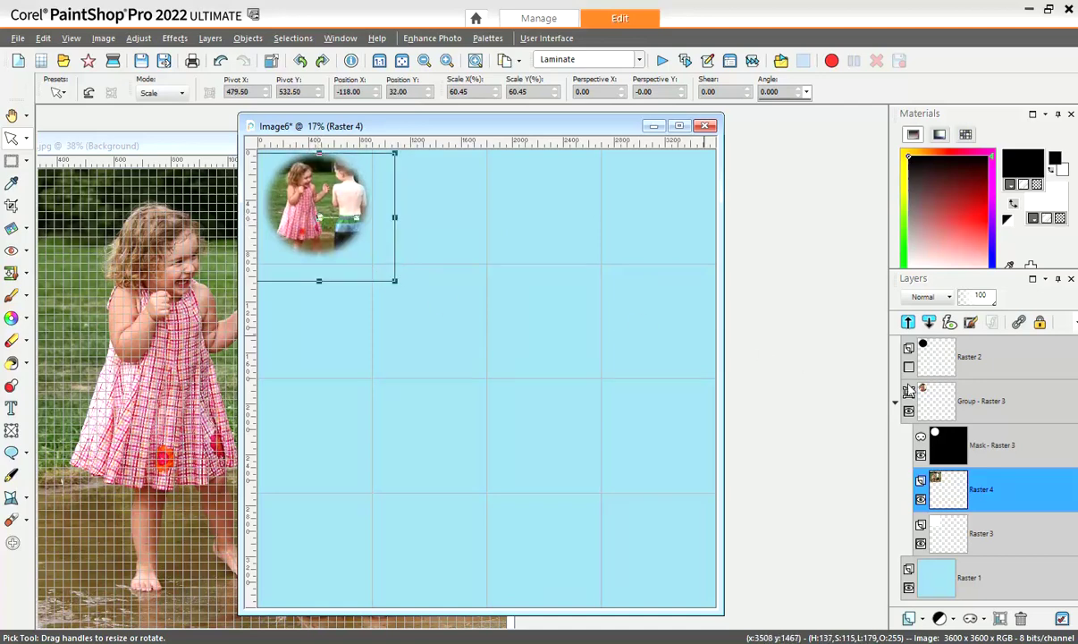
{"action": "left_click", "coordinate": [908, 367]}
{"action": "left_click", "coordinate": [936, 357]}
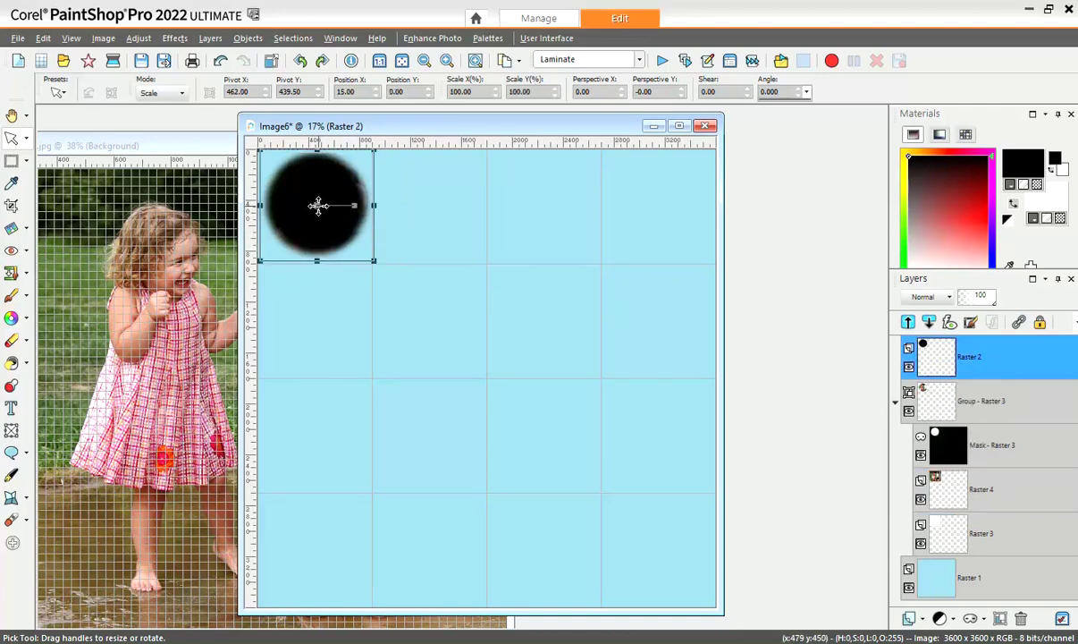
- Drag the black circle to the page centre and scale it up to about 196%
{"action": "left_click_drag", "start_coordinate": [317, 205], "coordinate": [546, 209]}
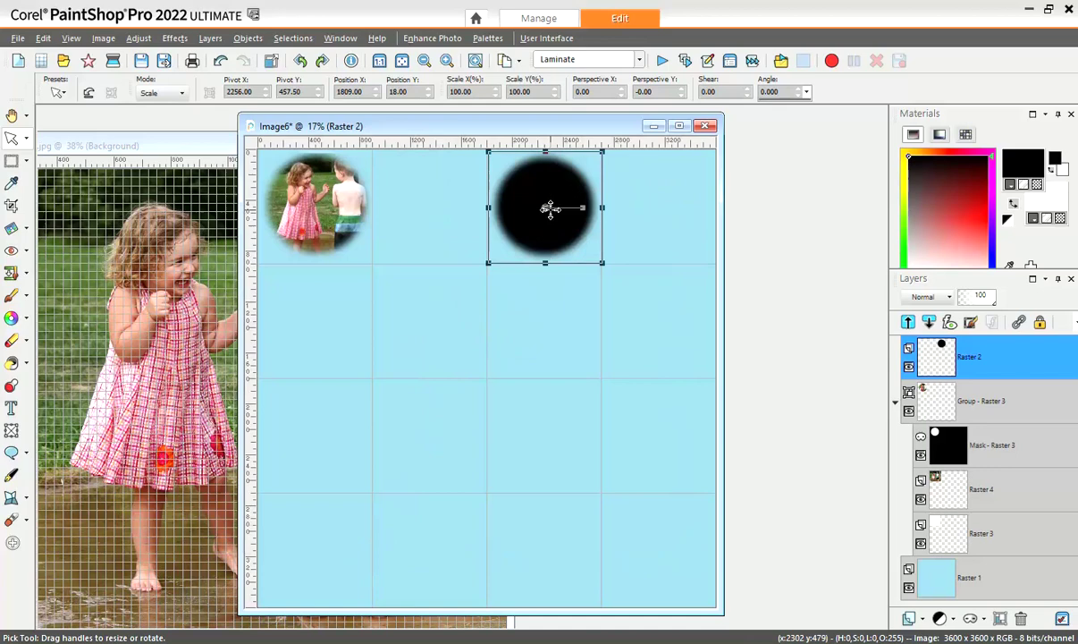
{"action": "left_click_drag", "start_coordinate": [545, 209], "coordinate": [488, 376]}
{"action": "left_click_drag", "start_coordinate": [546, 320], "coordinate": [597, 262]}
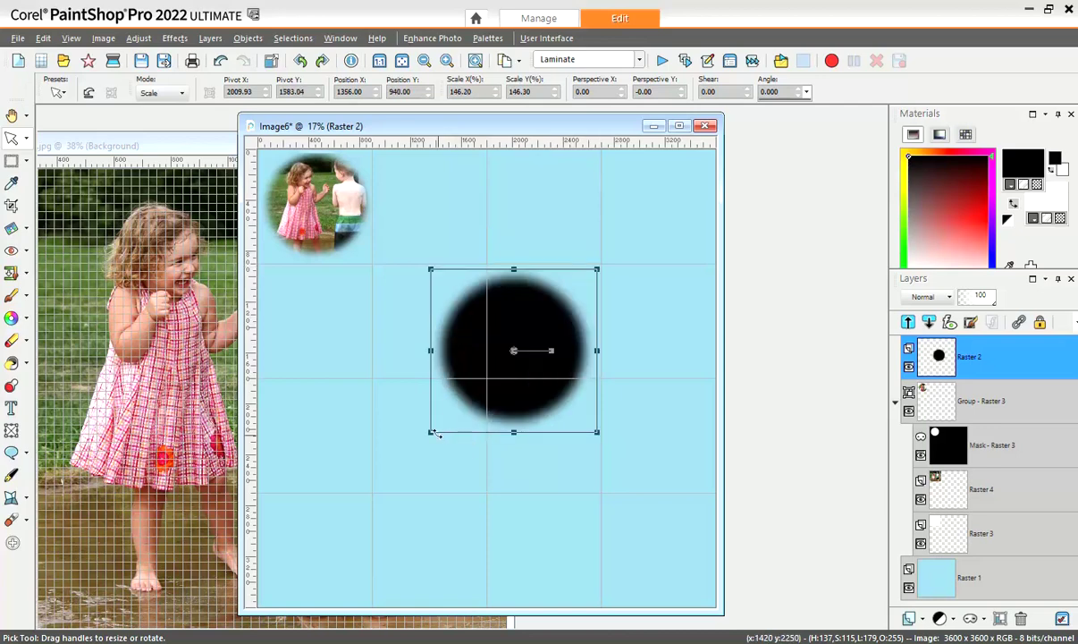
{"action": "left_click_drag", "start_coordinate": [430, 432], "coordinate": [373, 488]}
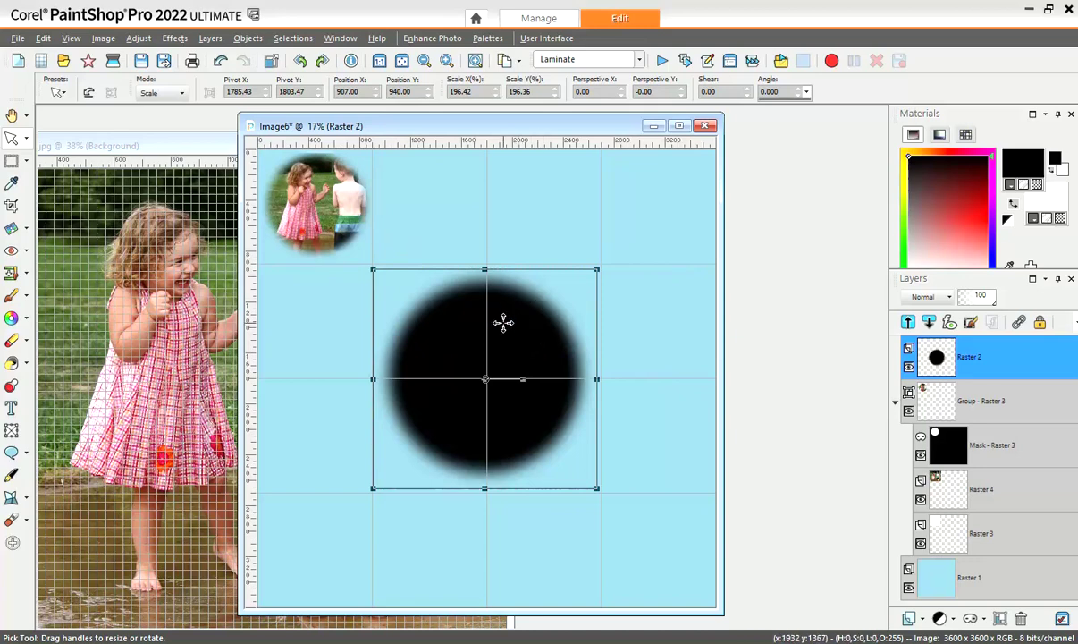
{"action": "left_click", "coordinate": [176, 39]}
{"action": "mouse_move", "coordinate": [223, 86]}
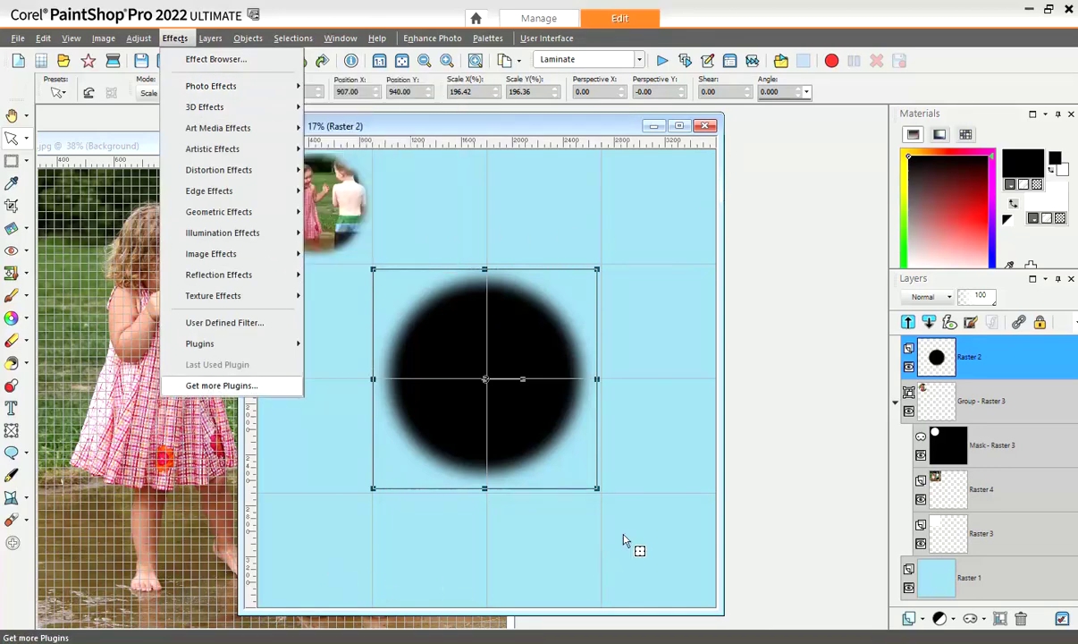
{"action": "mouse_move", "coordinate": [214, 295]}
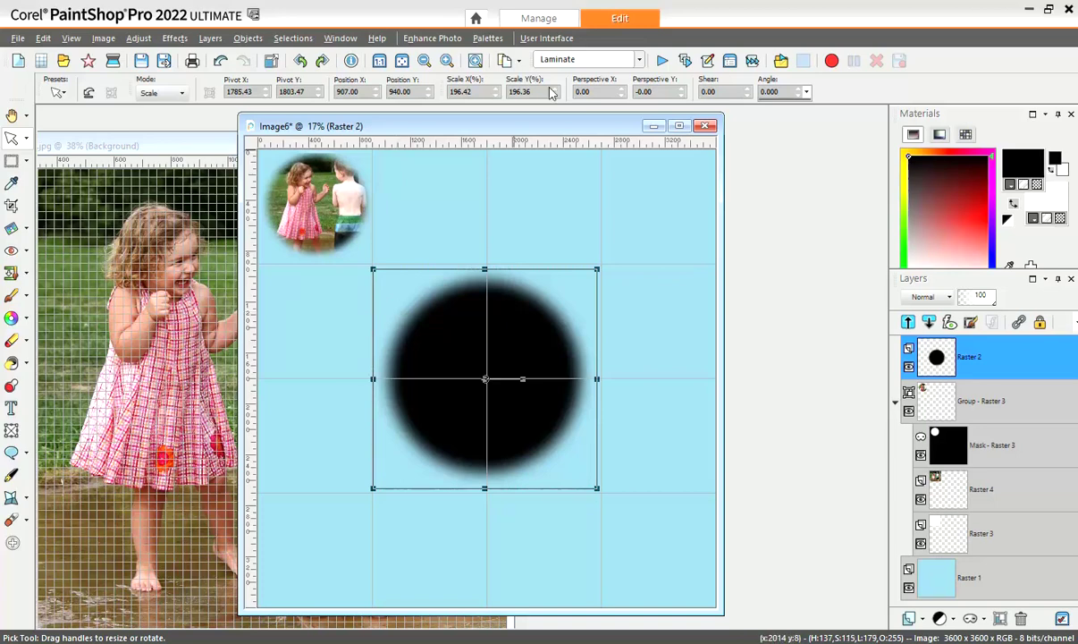
{"action": "left_click_drag", "start_coordinate": [551, 133], "coordinate": [586, 139]}
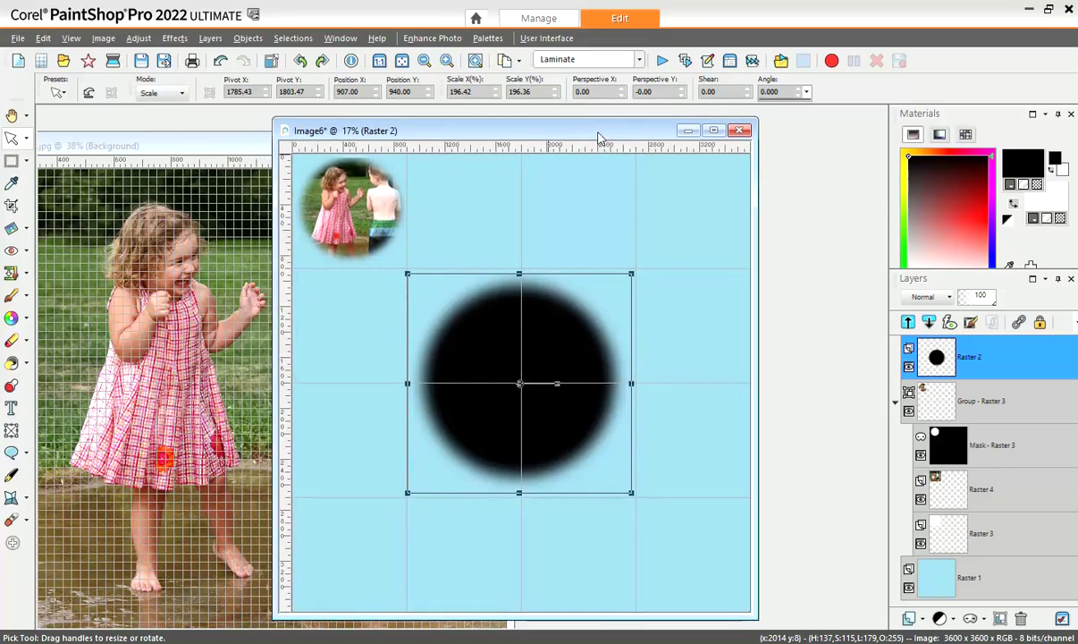